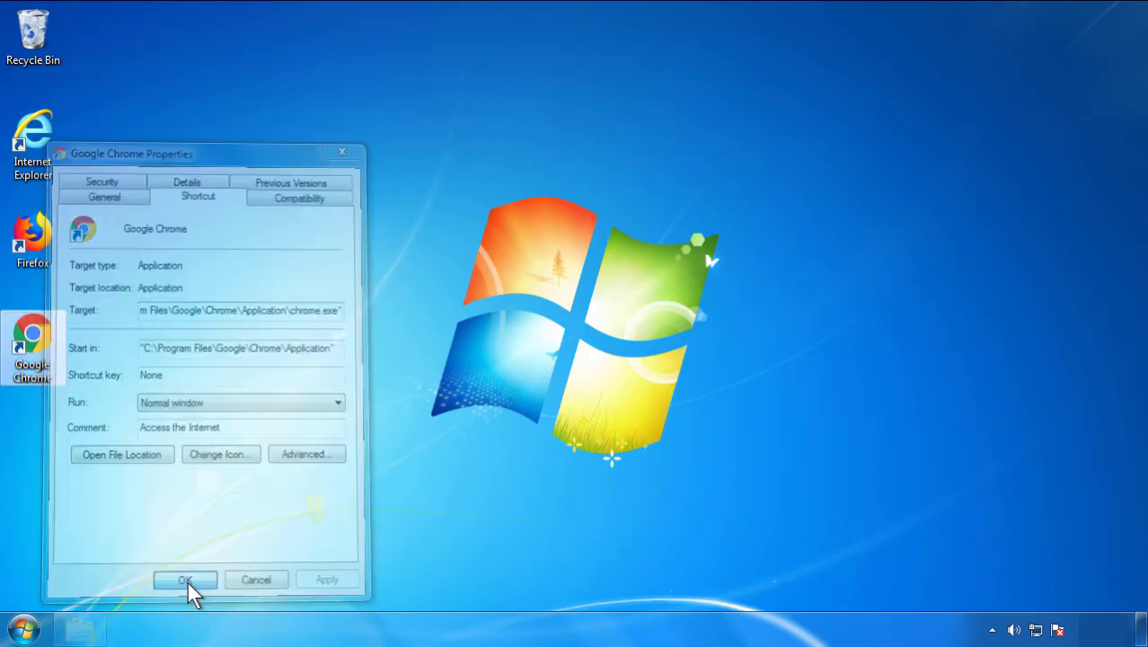
Confirm the Google Chrome shortcut's Properties dialog and bring up the Start menu
{"action": "left_click", "coordinate": [24, 629]}
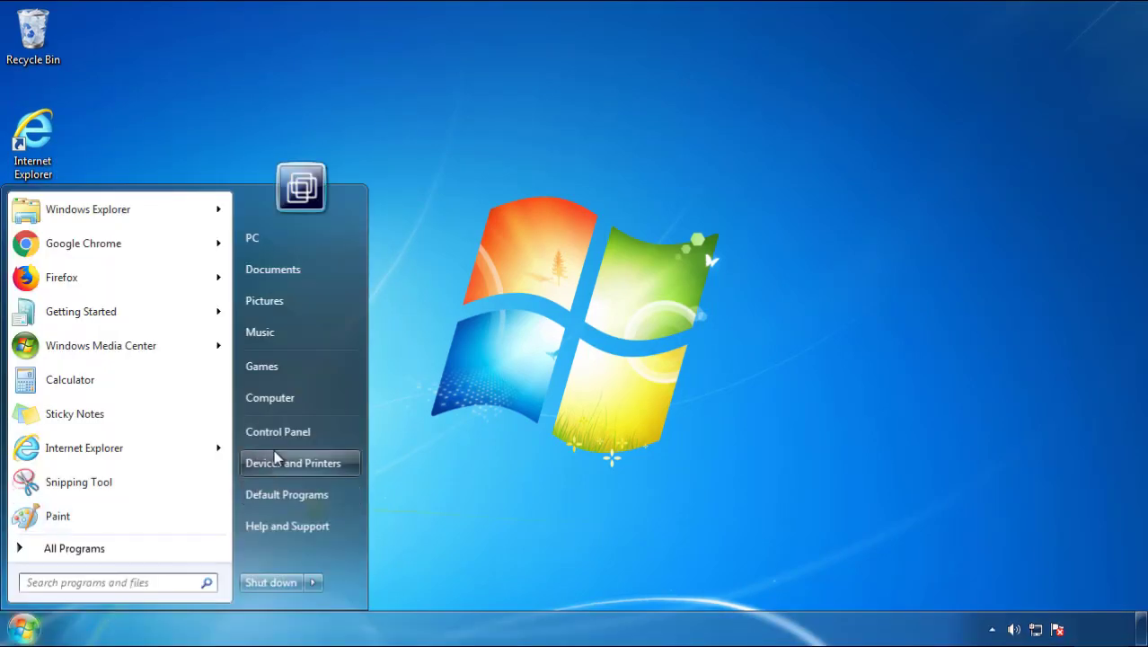
Open Control Panel's Uninstall a program list sorted by Installed On, newest first
{"action": "left_click", "coordinate": [287, 429]}
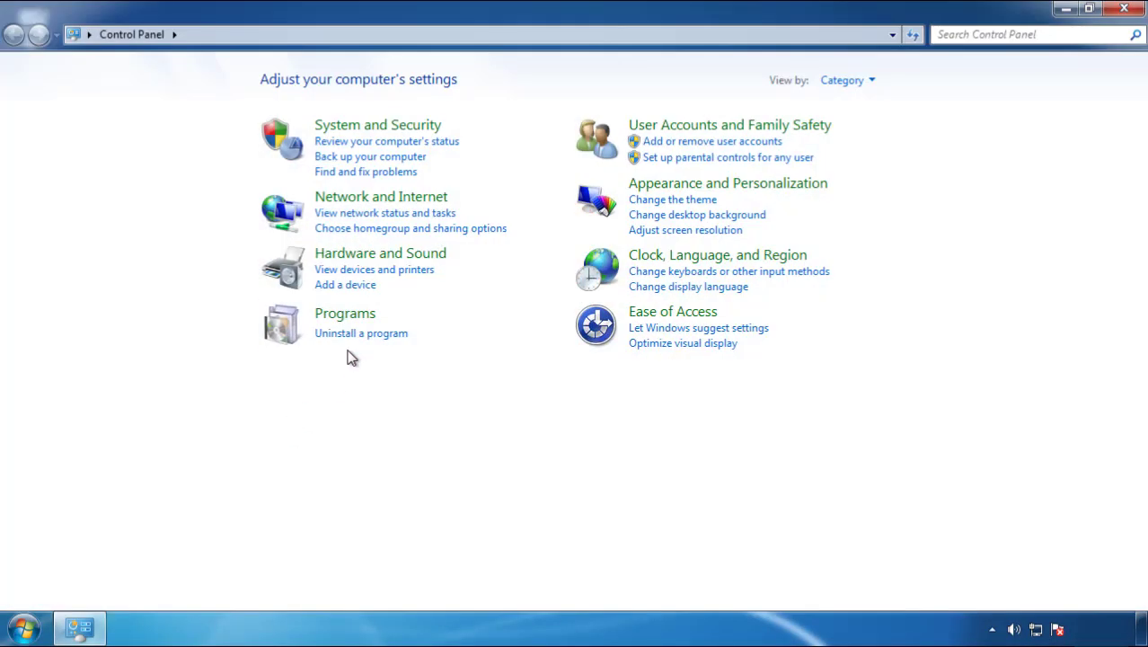
{"action": "left_click", "coordinate": [359, 334]}
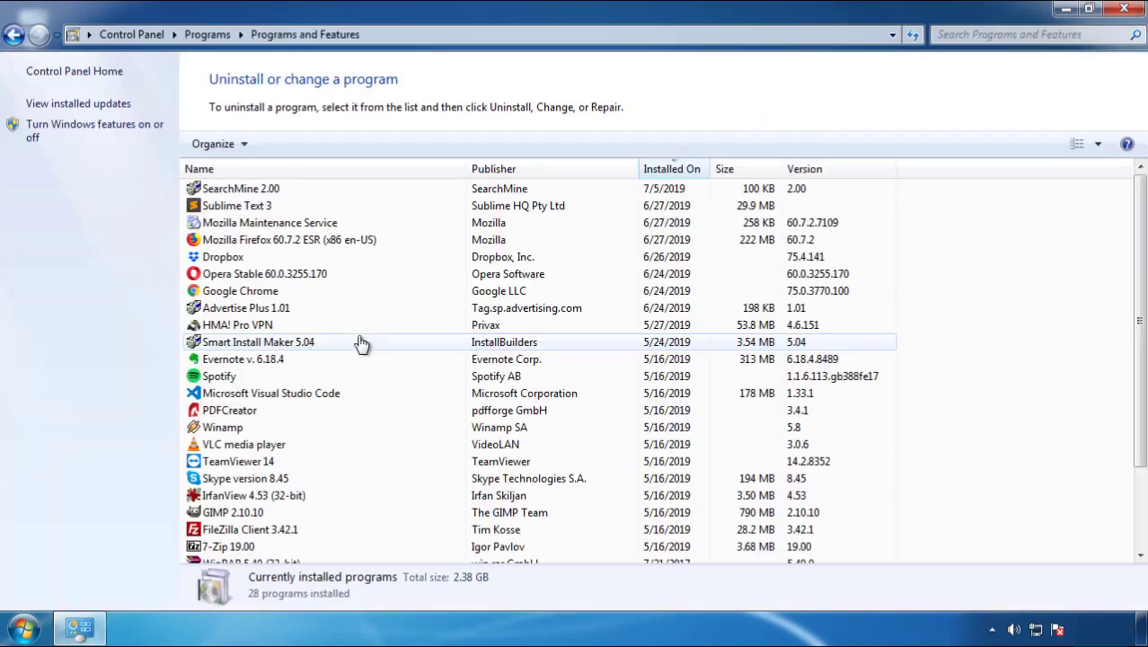
{"action": "left_click", "coordinate": [672, 171]}
{"action": "left_click", "coordinate": [669, 173]}
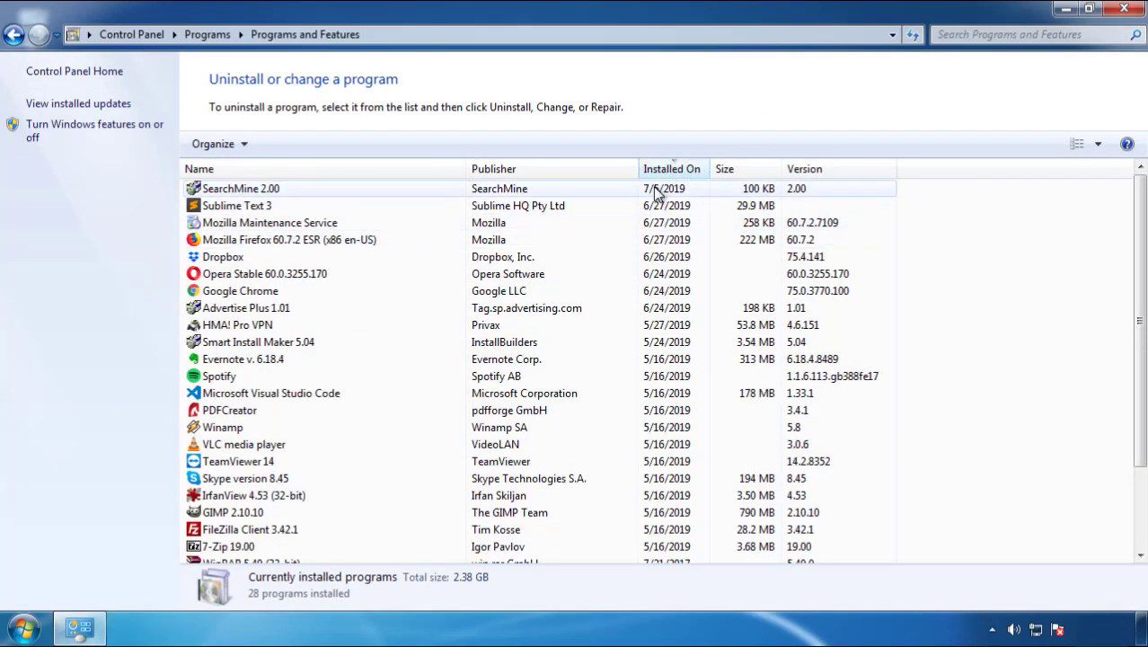
Uninstall SearchMine 2.00, finish the wizard, and close Programs and Features
{"action": "left_click", "coordinate": [240, 190]}
{"action": "left_click", "coordinate": [285, 144]}
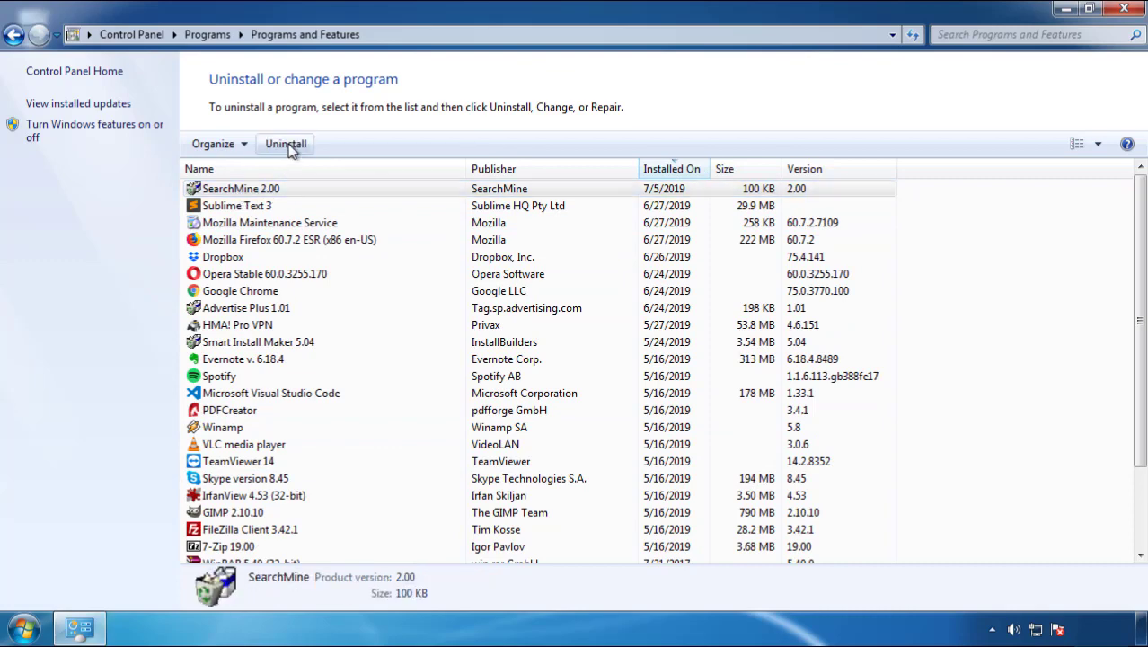
{"action": "left_click", "coordinate": [669, 475]}
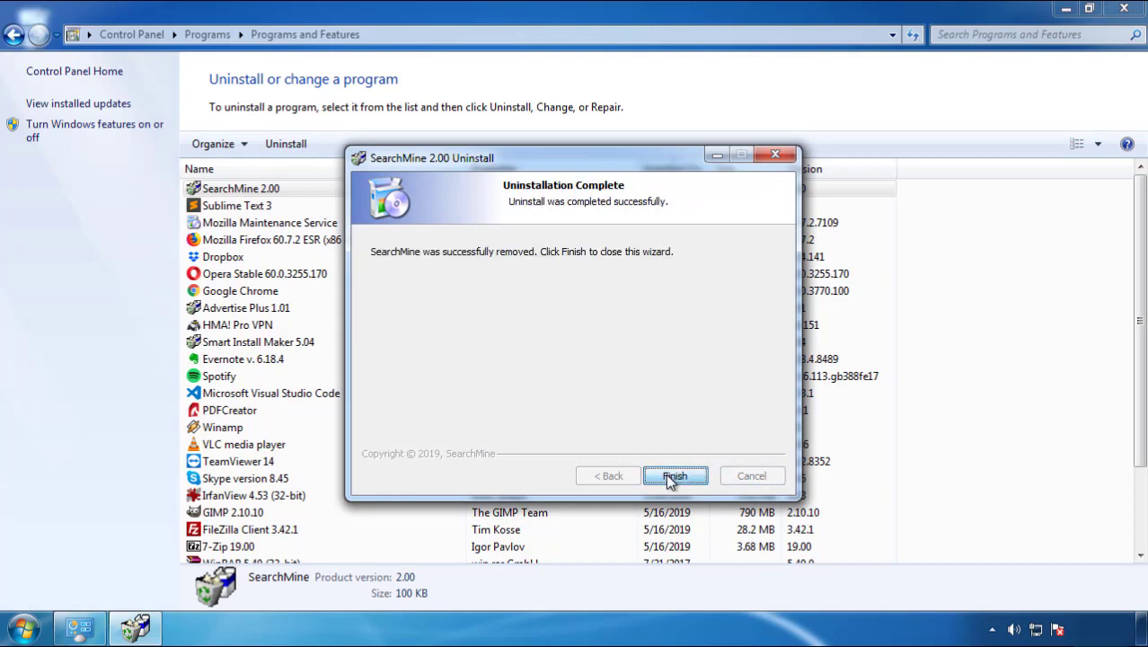
{"action": "left_click", "coordinate": [666, 475]}
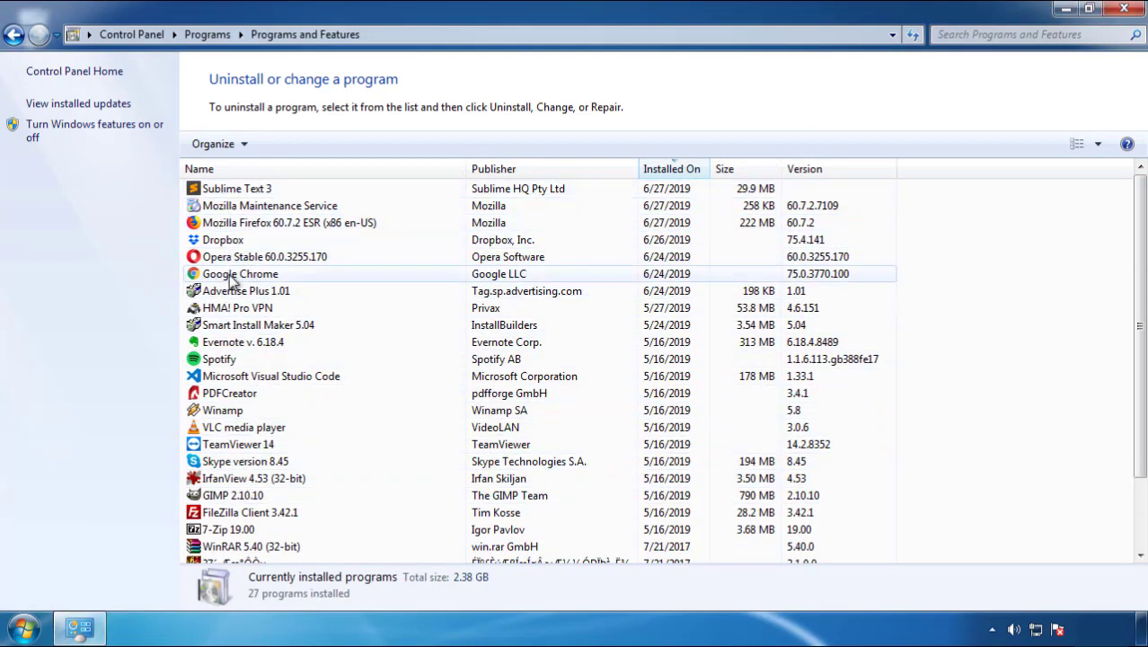
{"action": "left_click", "coordinate": [1125, 11]}
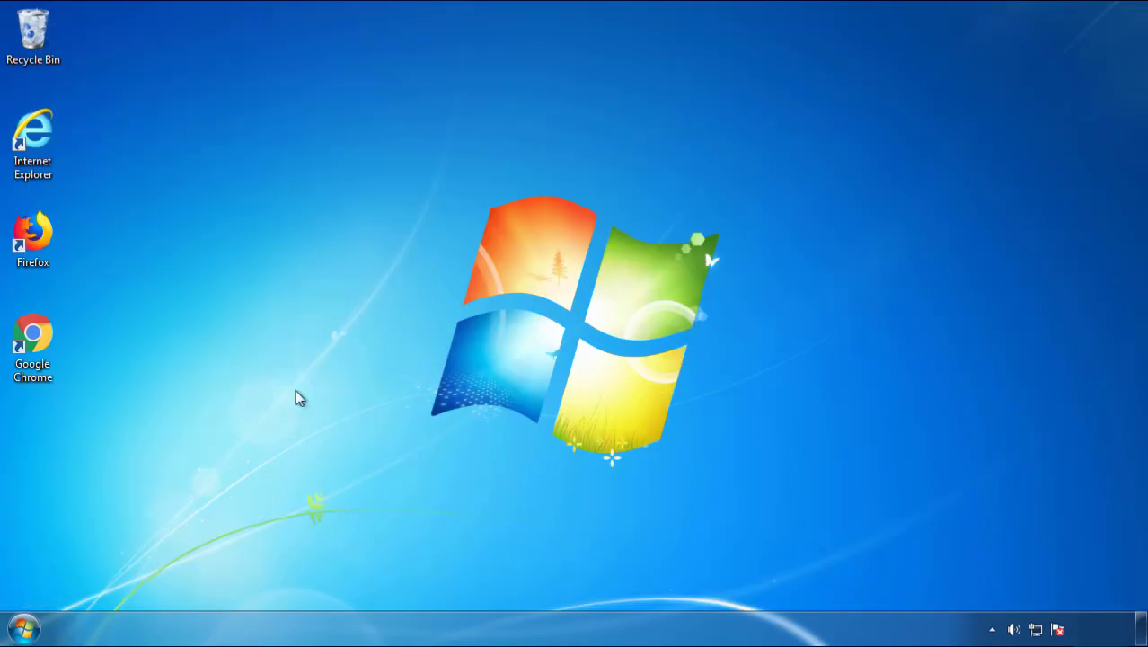
Restart Windows and pick Safe Mode from the Advanced Boot Options
{"action": "left_click", "coordinate": [22, 628]}
{"action": "left_click", "coordinate": [313, 582]}
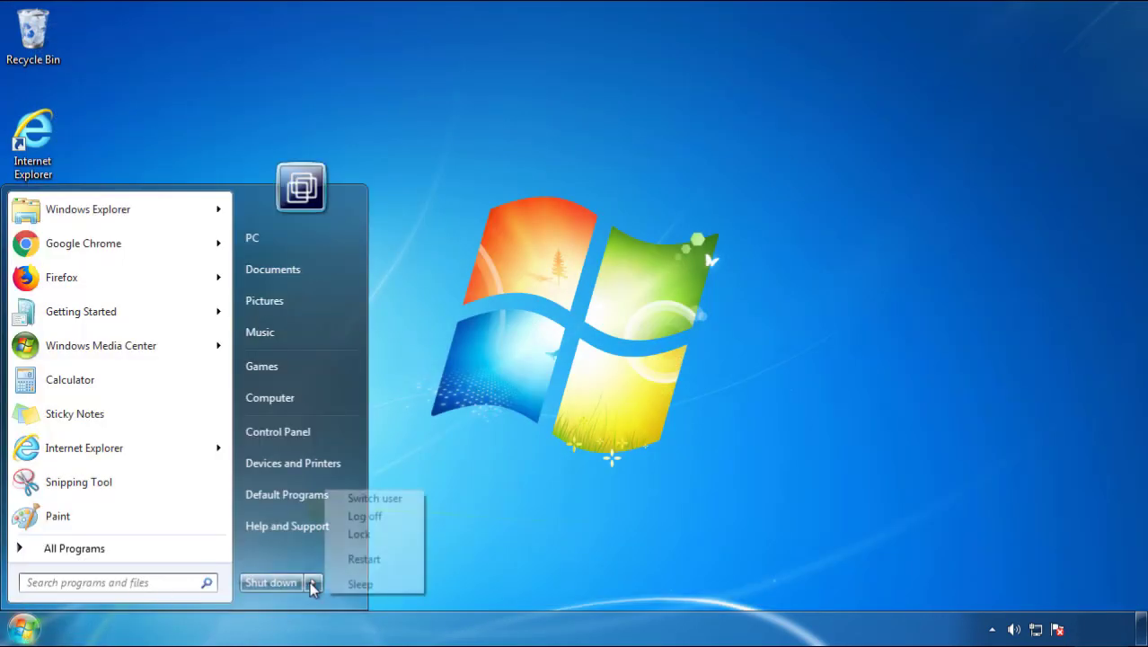
{"action": "left_click", "coordinate": [600, 491]}
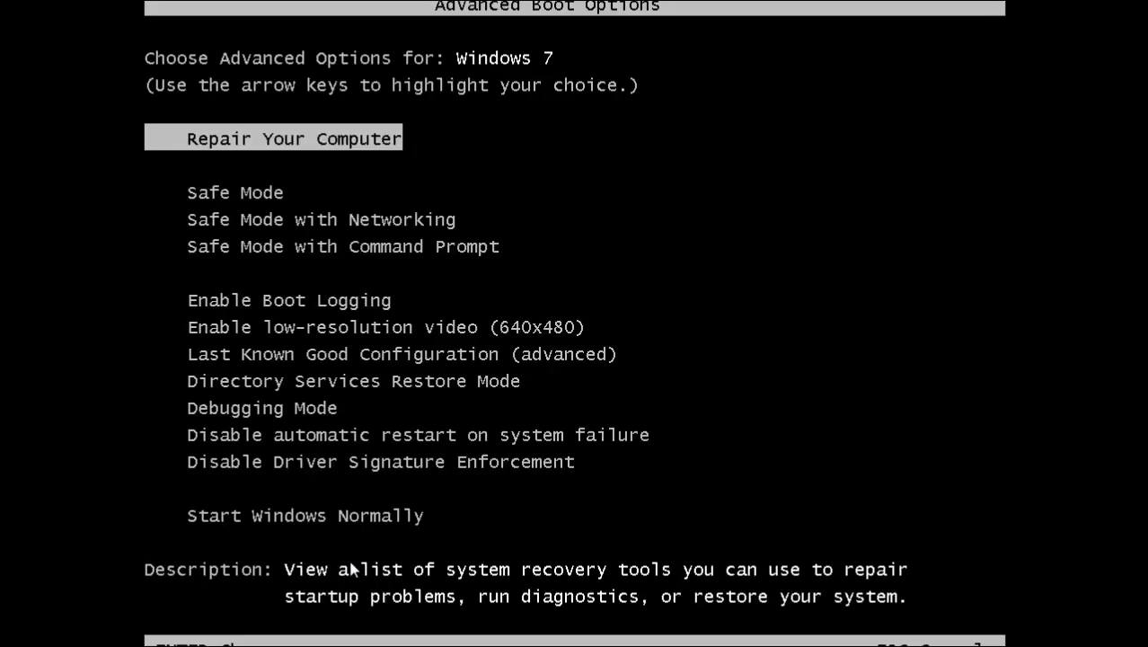
{"action": "key", "text": "Down"}
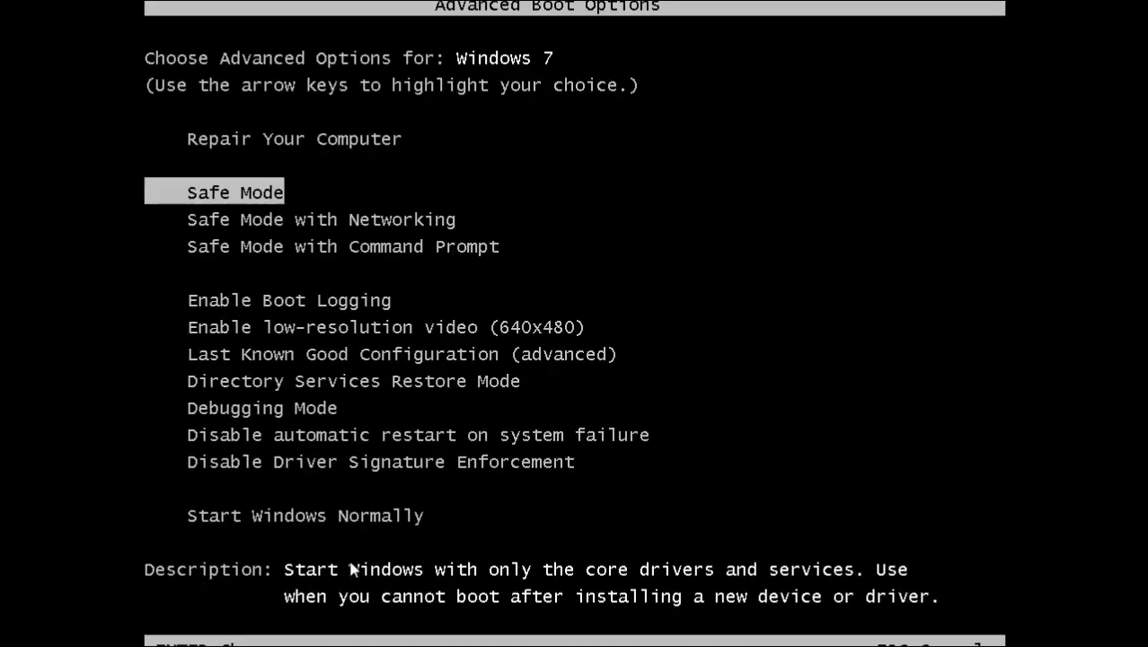
{"action": "key", "text": "Return"}
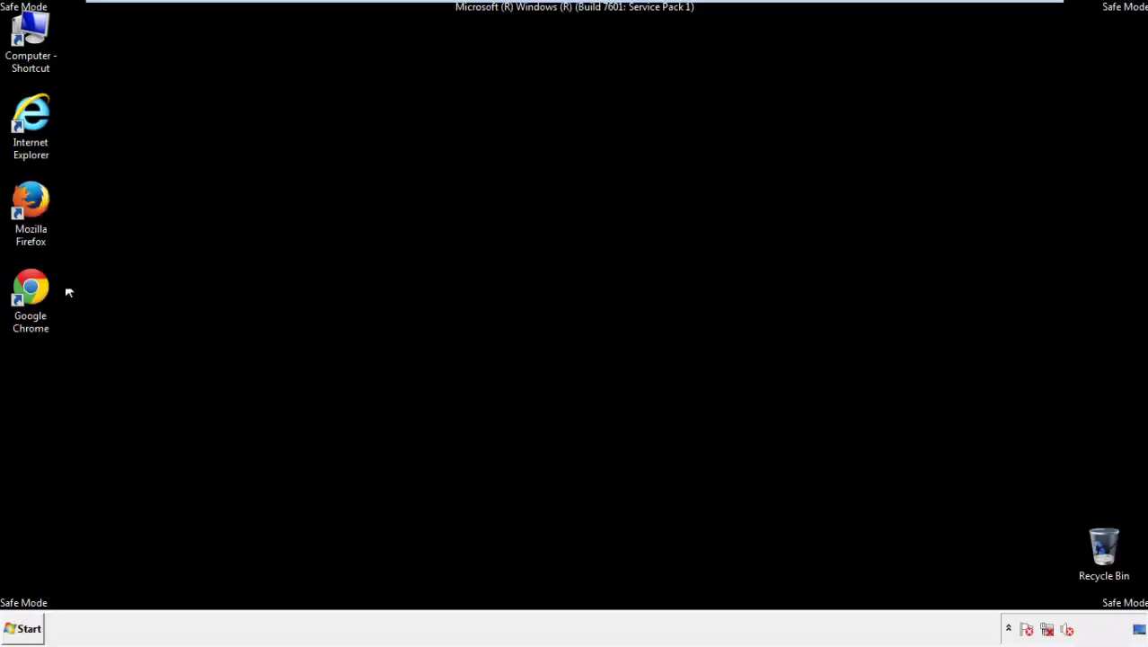
Launch Firefox, decline the default-browser prompt, and keep the menu bar visible
{"action": "double_click", "coordinate": [42, 208]}
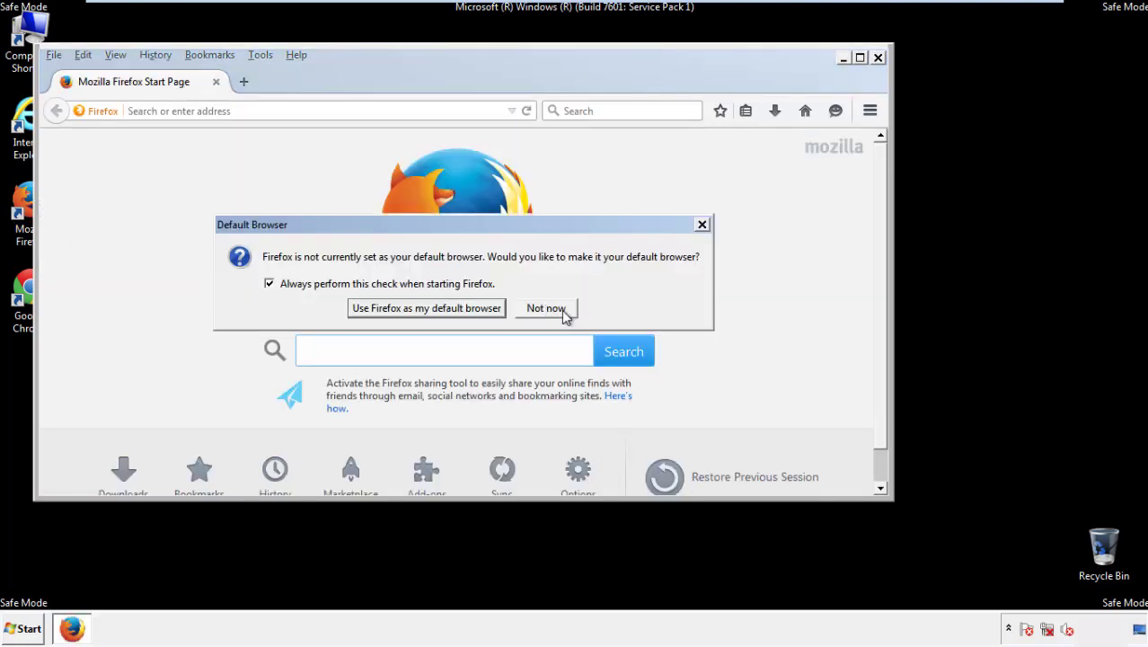
{"action": "left_click", "coordinate": [560, 308]}
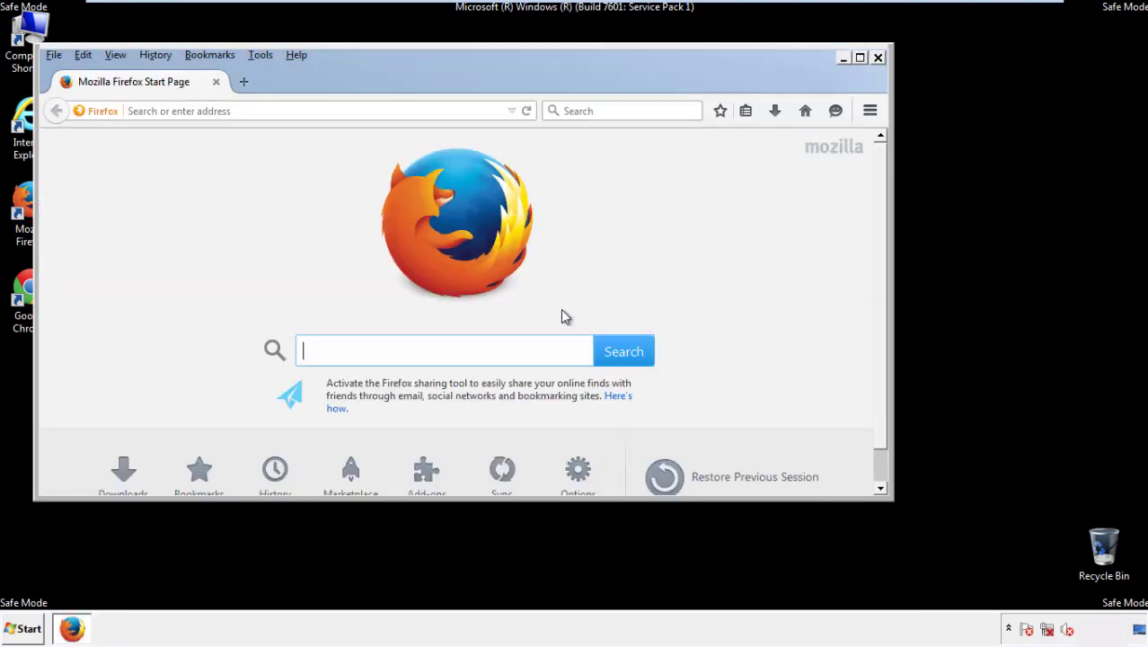
{"action": "right_click", "coordinate": [353, 80]}
{"action": "left_click", "coordinate": [381, 136]}
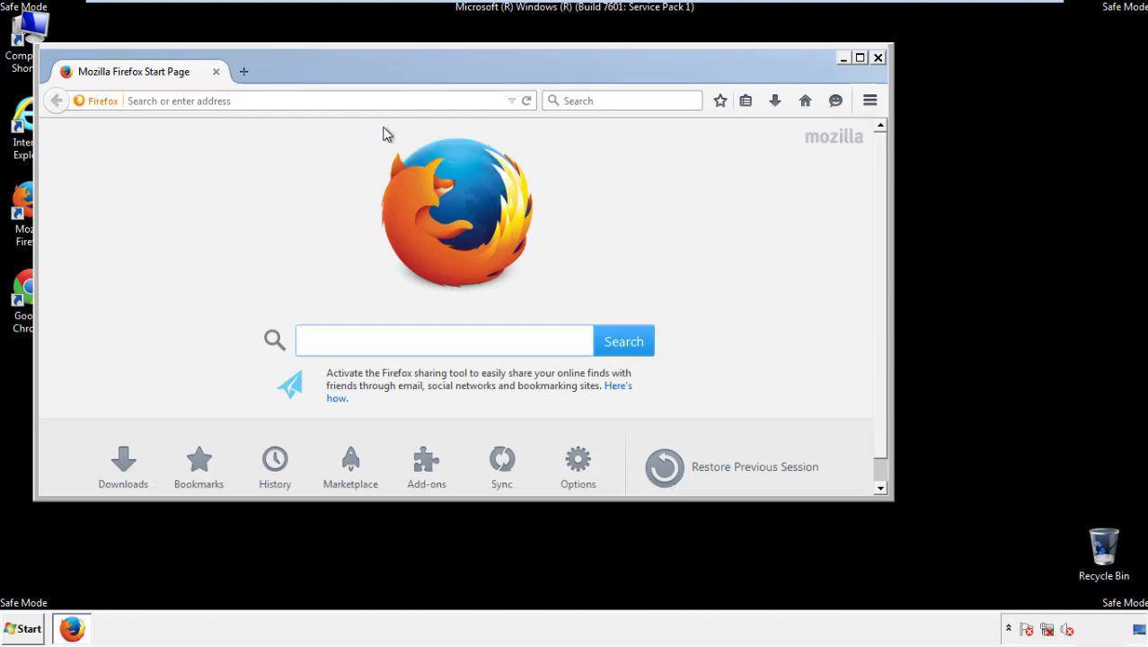
{"action": "right_click", "coordinate": [359, 72]}
{"action": "left_click", "coordinate": [375, 140]}
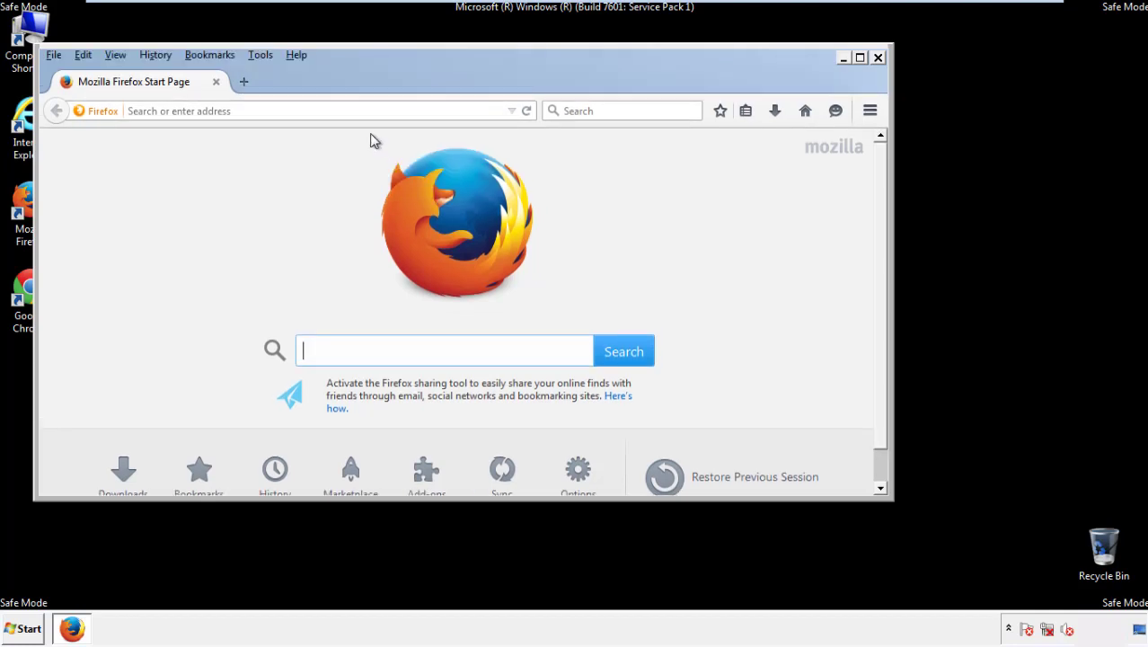
Clear Recent History with time range Everything and every data type ticked
{"action": "left_click", "coordinate": [161, 56]}
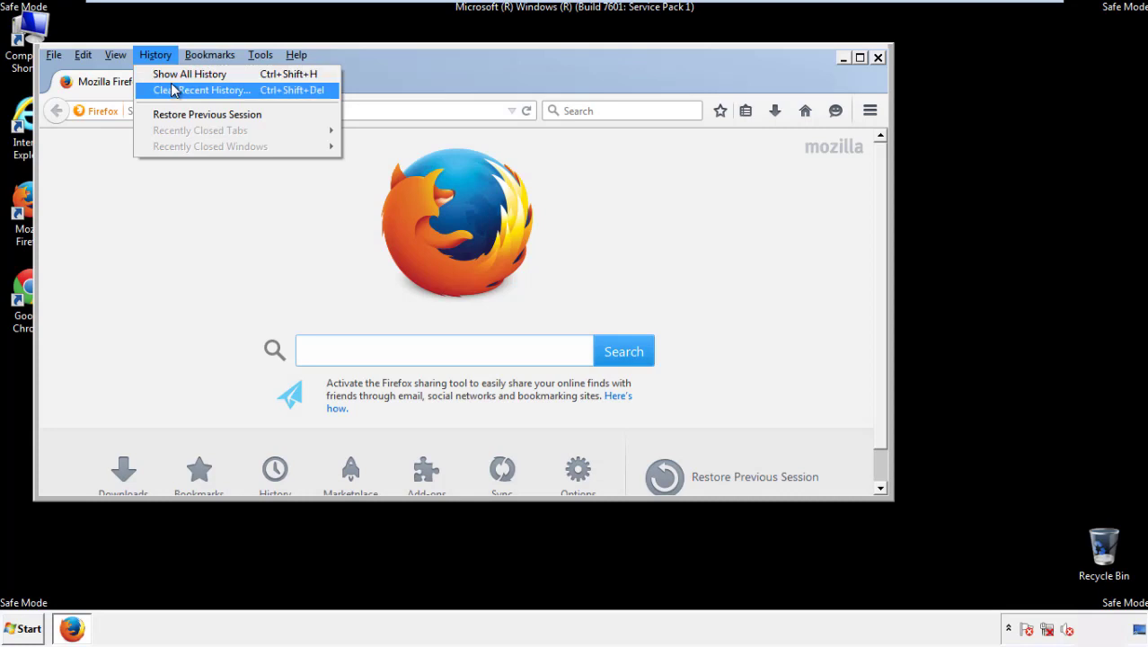
{"action": "left_click", "coordinate": [174, 89]}
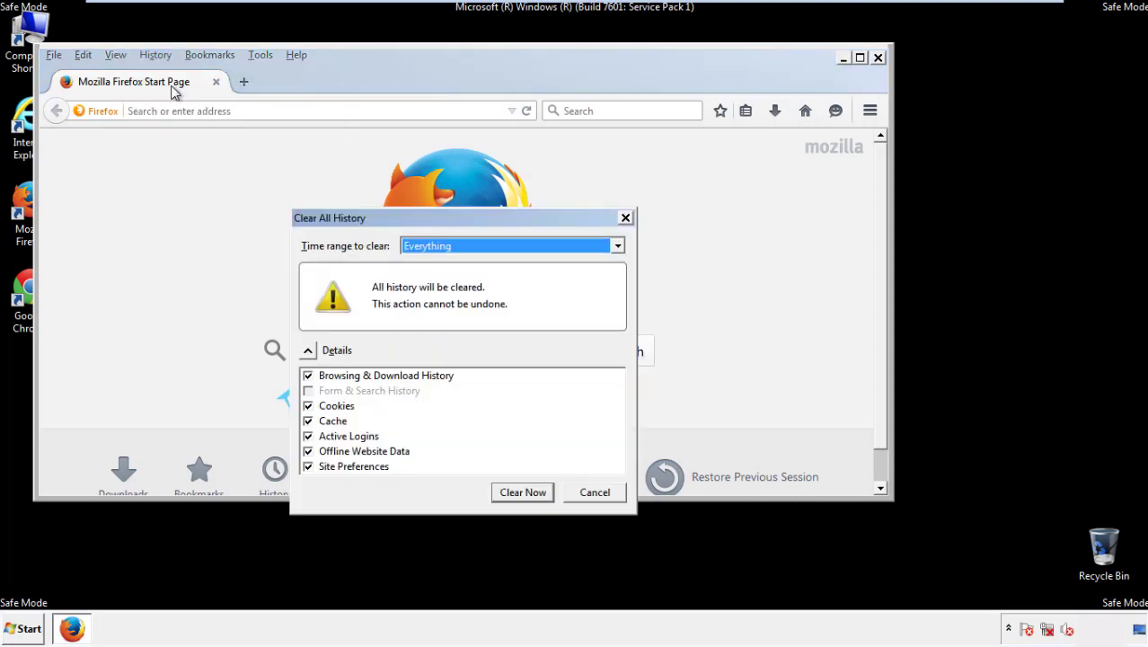
{"action": "left_click", "coordinate": [422, 248]}
{"action": "left_click", "coordinate": [430, 338]}
{"action": "left_click", "coordinate": [307, 451]}
{"action": "left_click", "coordinate": [307, 451]}
{"action": "left_click", "coordinate": [308, 467]}
{"action": "left_click", "coordinate": [308, 467]}
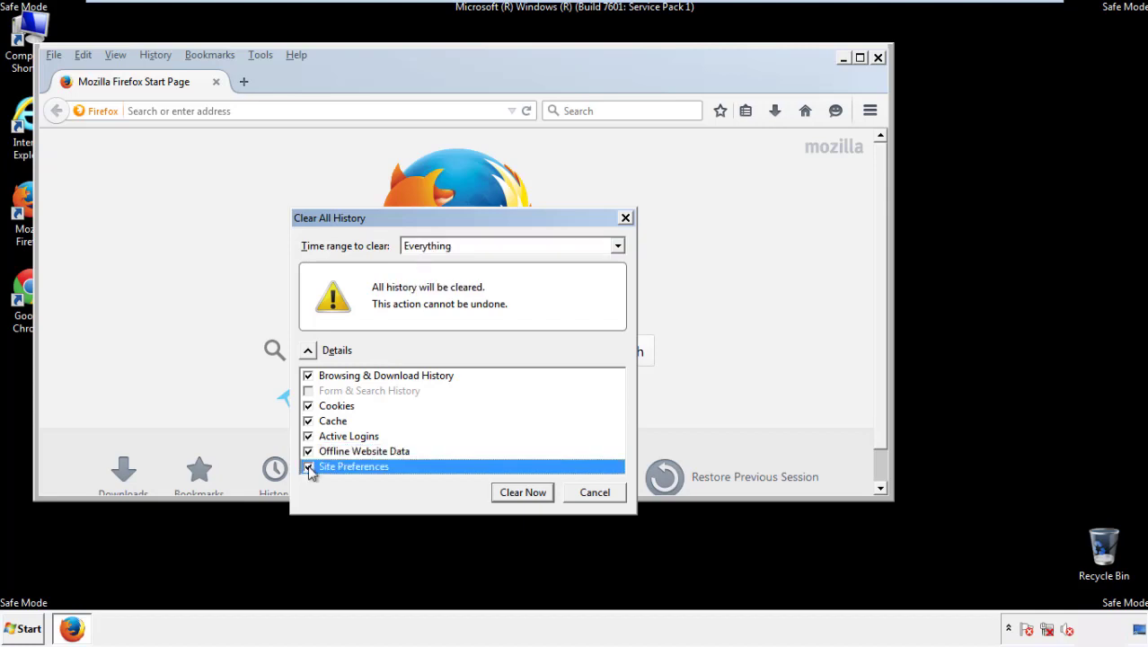
{"action": "left_click", "coordinate": [522, 493]}
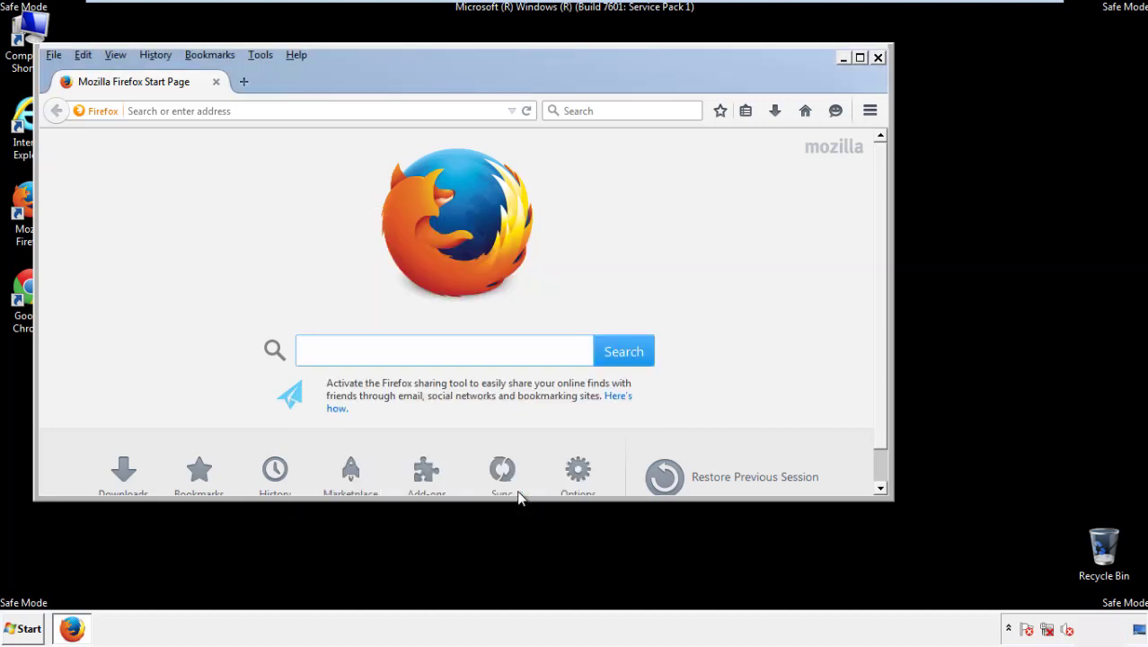
Refresh Firefox from the Troubleshooting Information page and confirm the reset
{"action": "left_click", "coordinate": [296, 55]}
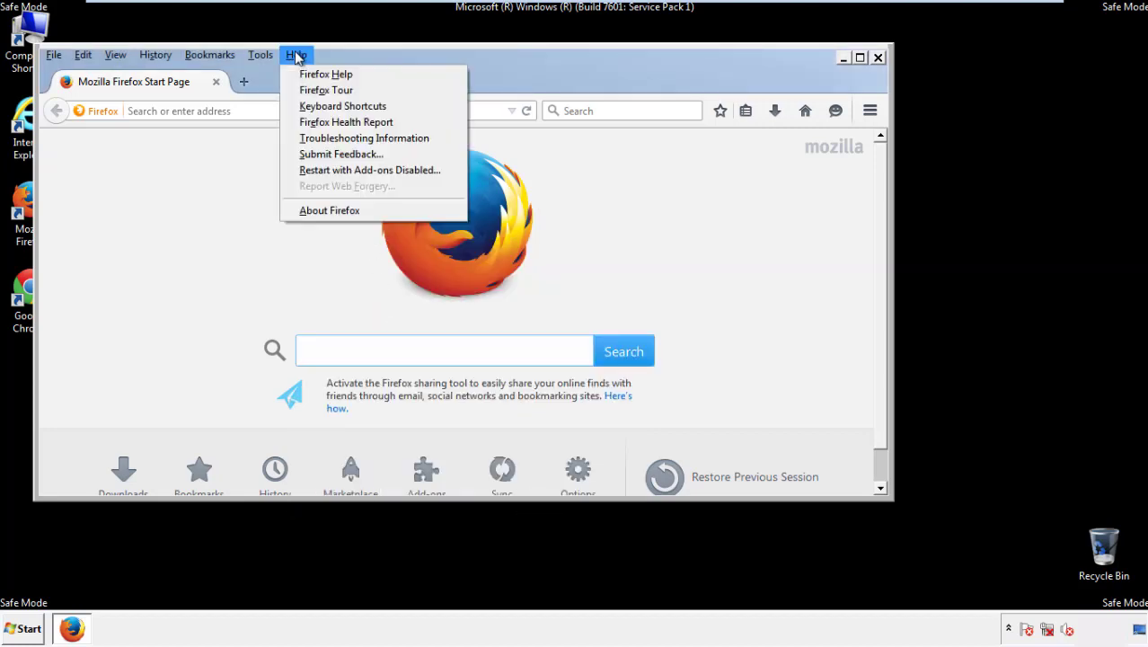
{"action": "left_click", "coordinate": [332, 138]}
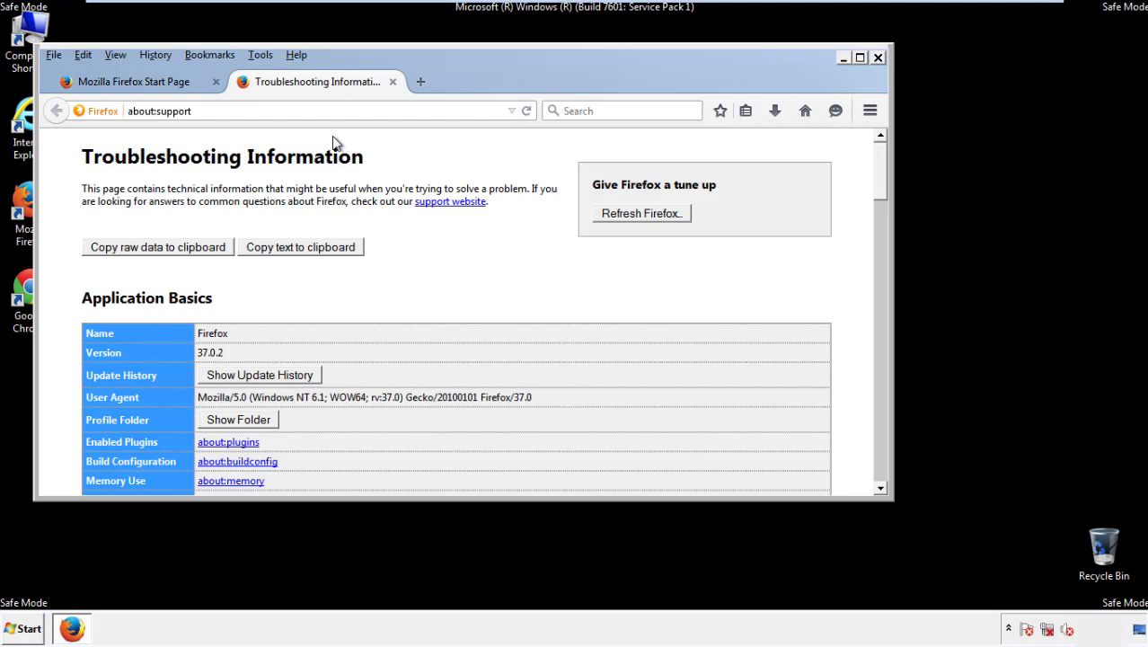
{"action": "left_click", "coordinate": [666, 216]}
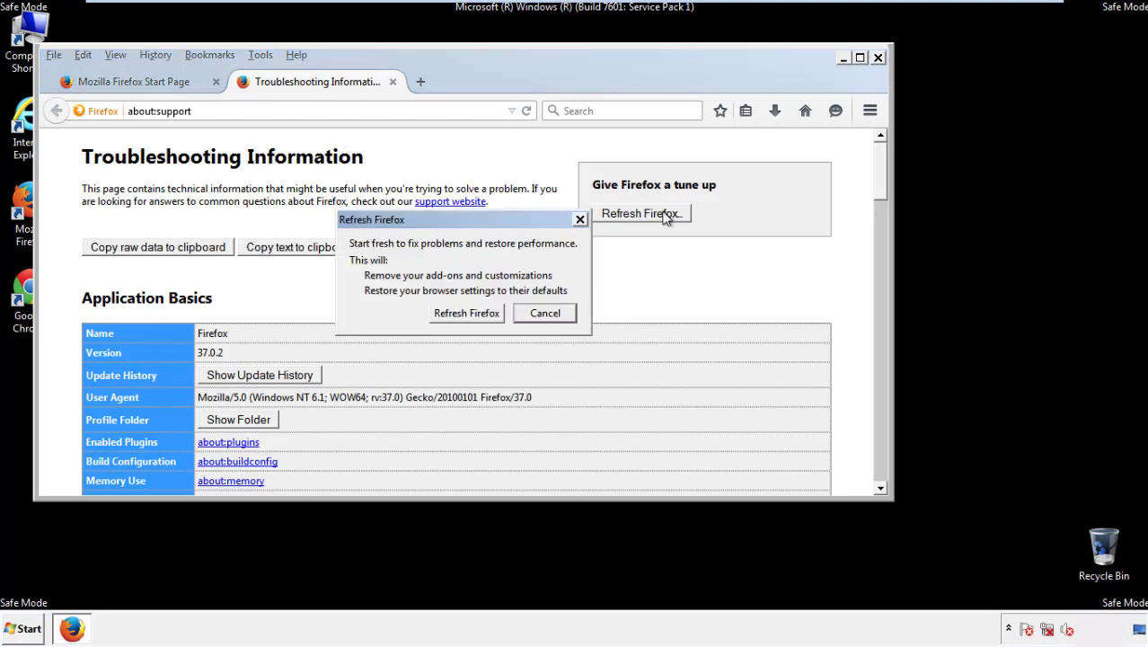
{"action": "left_click", "coordinate": [466, 312]}
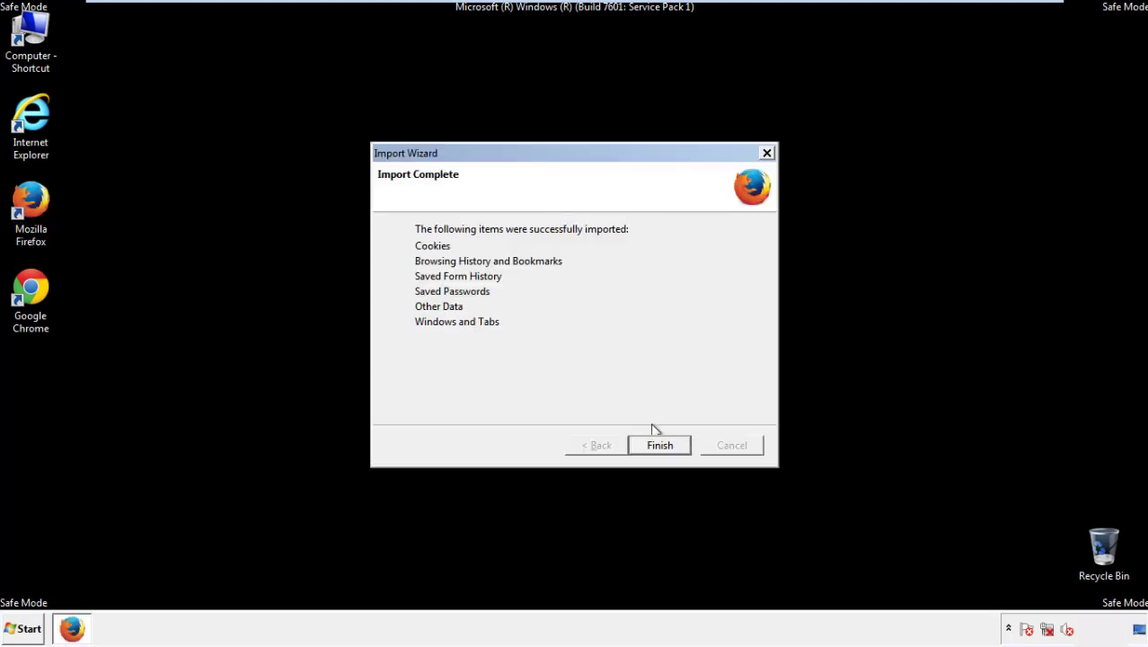
Finish the Import Wizard, decline the default-browser prompt, and close Firefox
{"action": "left_click", "coordinate": [660, 446]}
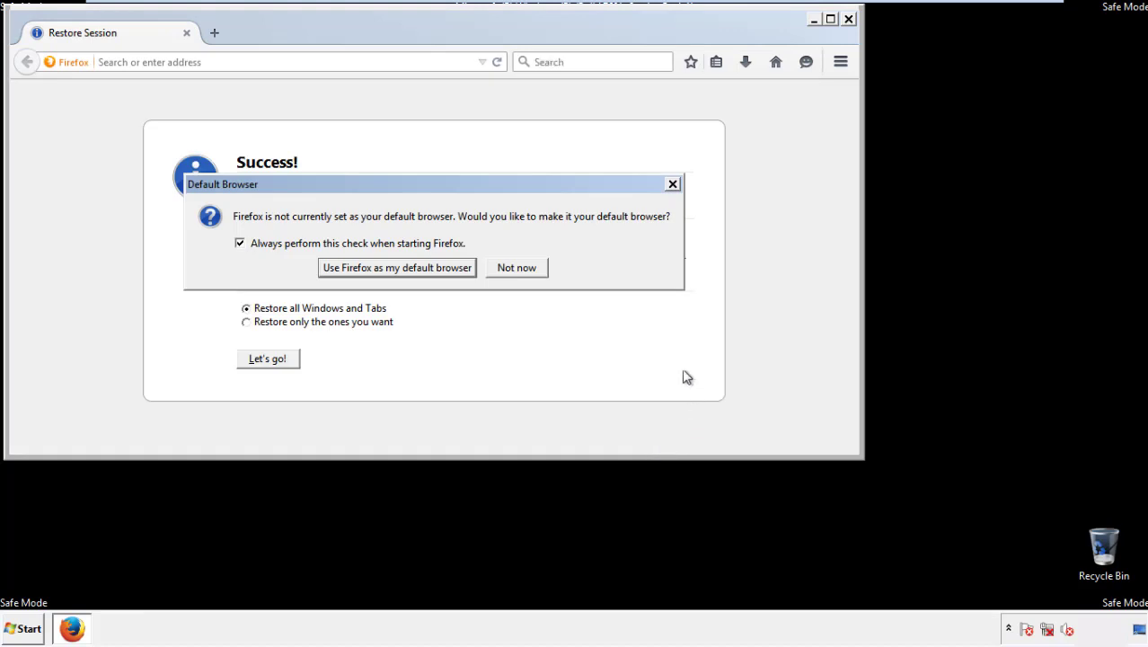
{"action": "left_click", "coordinate": [516, 269]}
{"action": "left_click", "coordinate": [847, 19]}
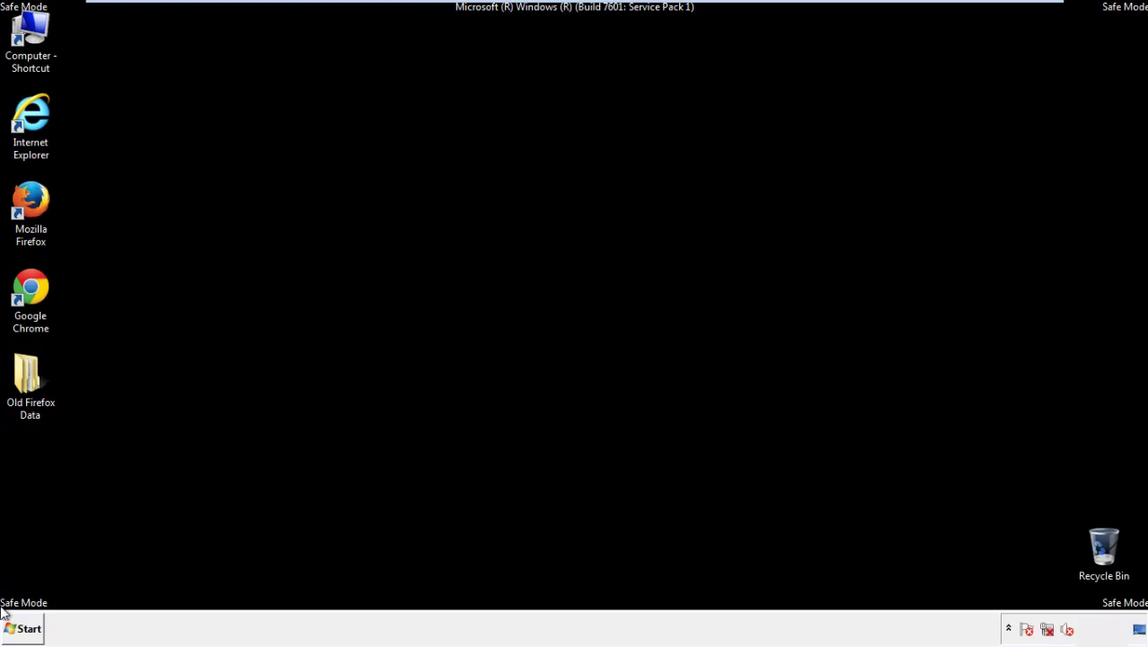
{"action": "left_click", "coordinate": [27, 286]}
Launch Chrome, permanently dismiss the default-browser prompt, and go to Settings > History
{"action": "double_click", "coordinate": [27, 286]}
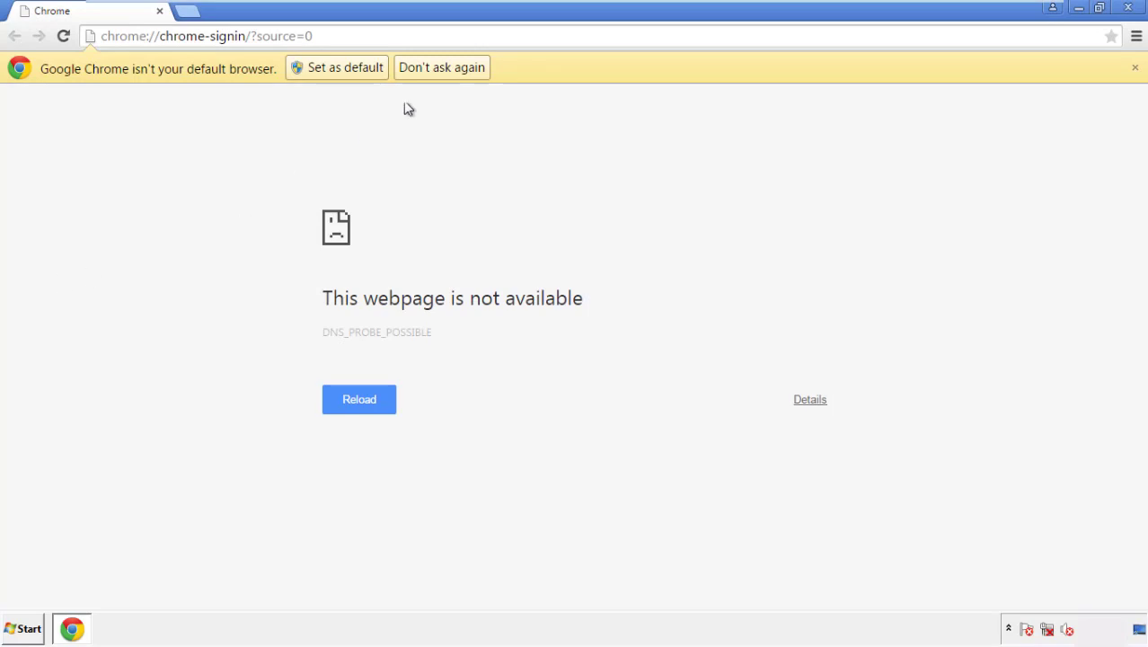
{"action": "left_click", "coordinate": [462, 73]}
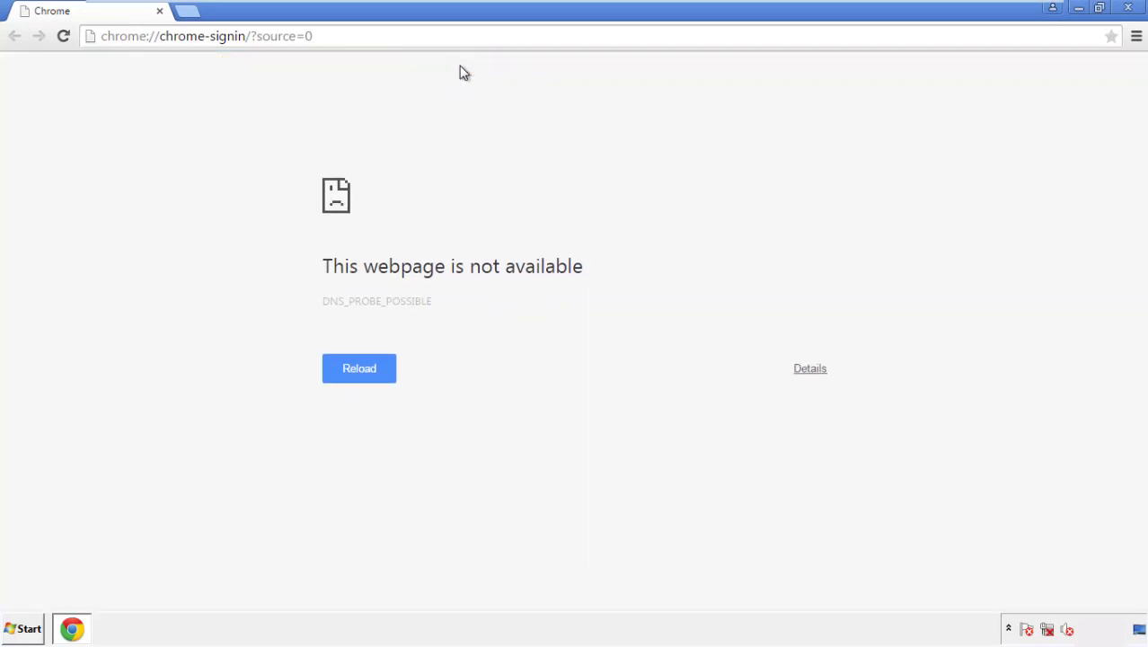
{"action": "left_click", "coordinate": [1136, 38]}
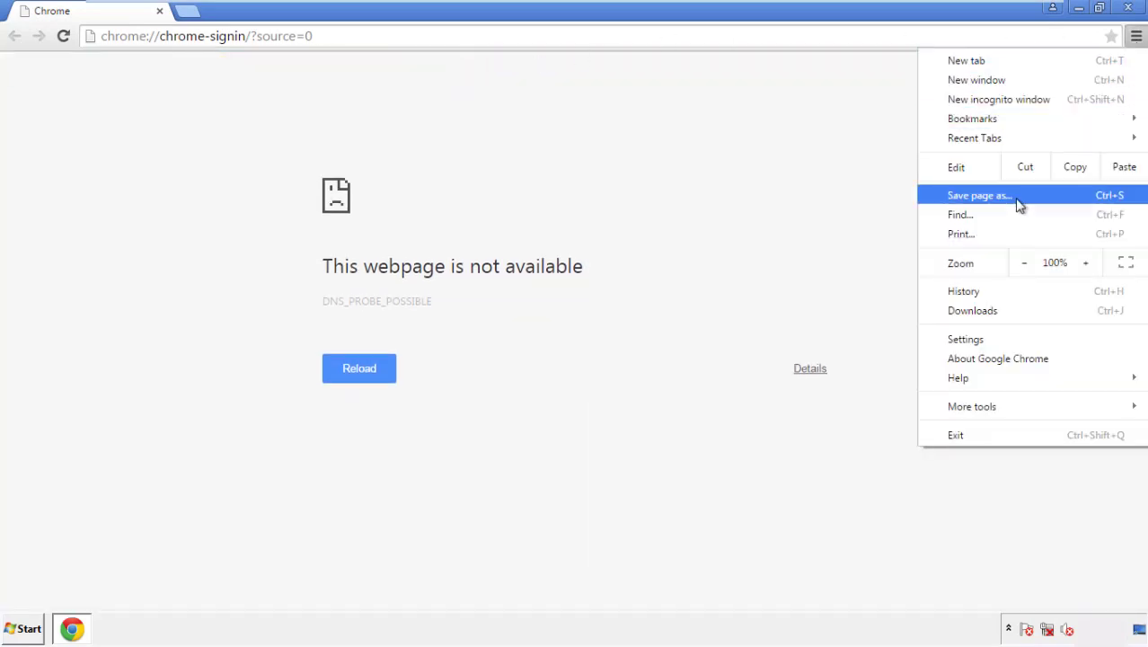
{"action": "left_click", "coordinate": [971, 340]}
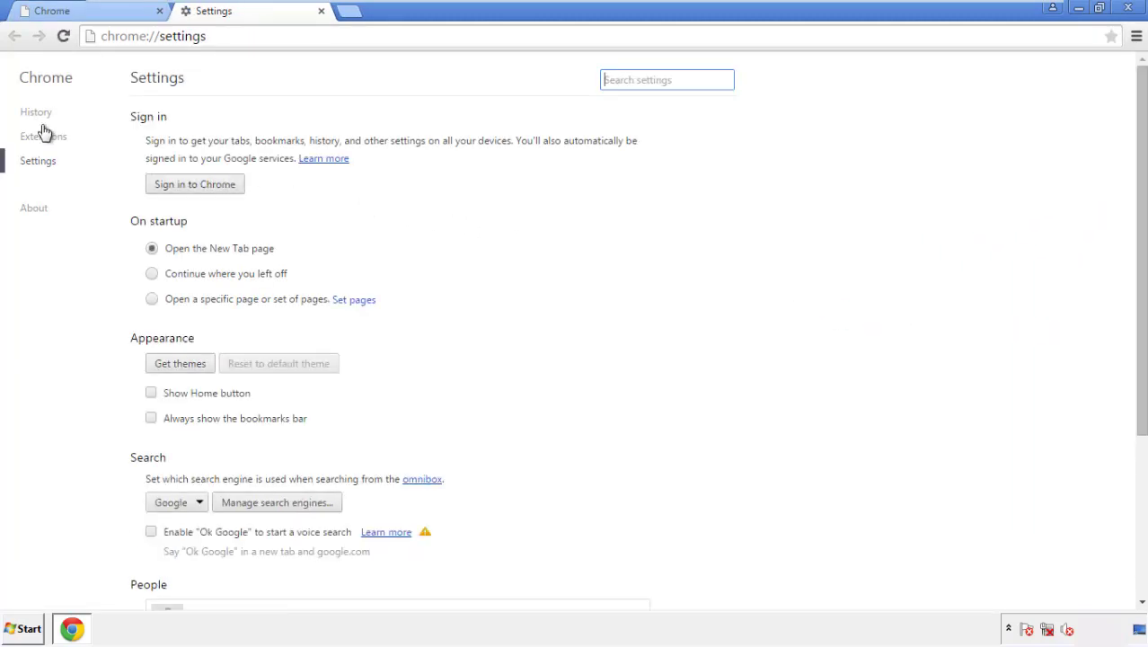
{"action": "left_click", "coordinate": [41, 114]}
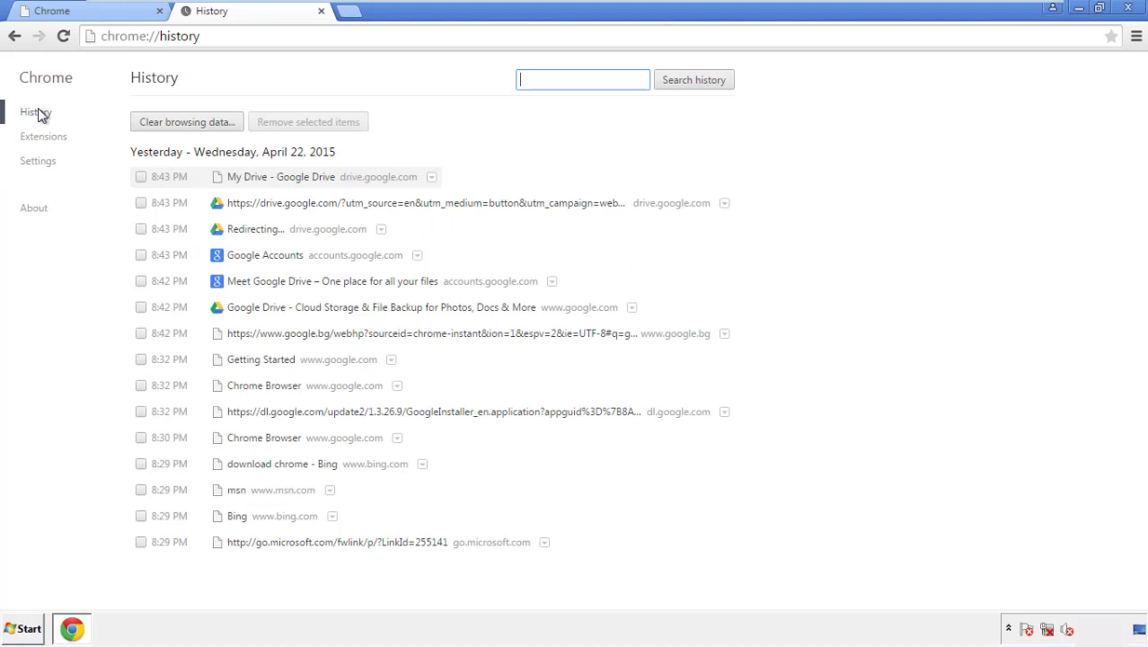
Clear browsing data from the beginning of time, including autofill form data
{"action": "left_click", "coordinate": [173, 124]}
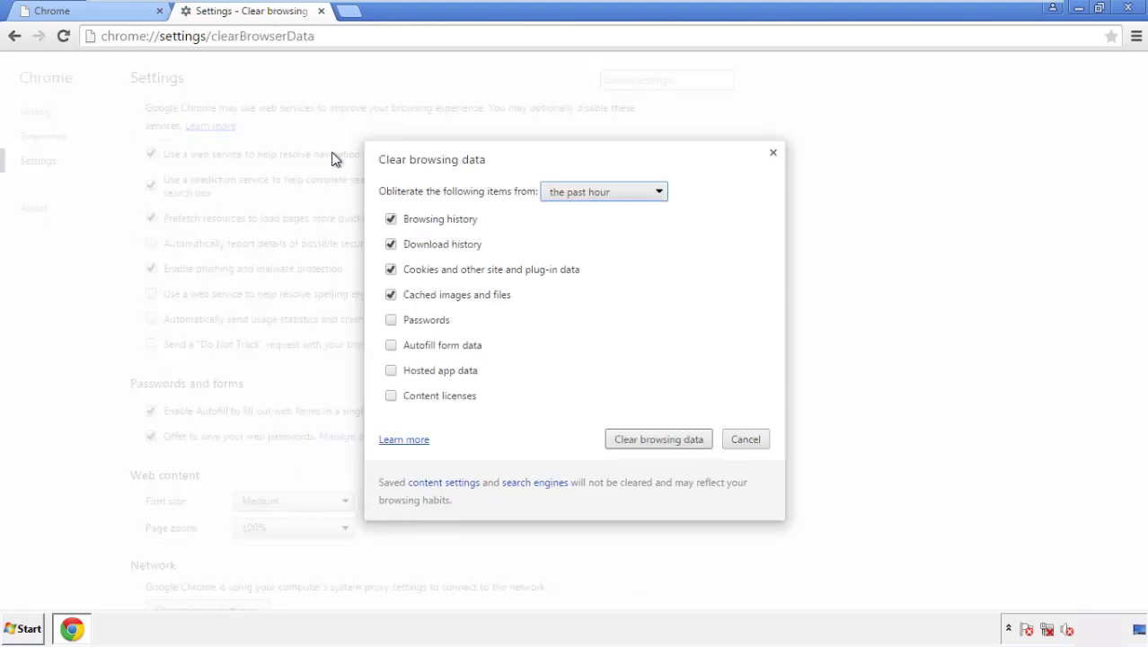
{"action": "left_click", "coordinate": [578, 192]}
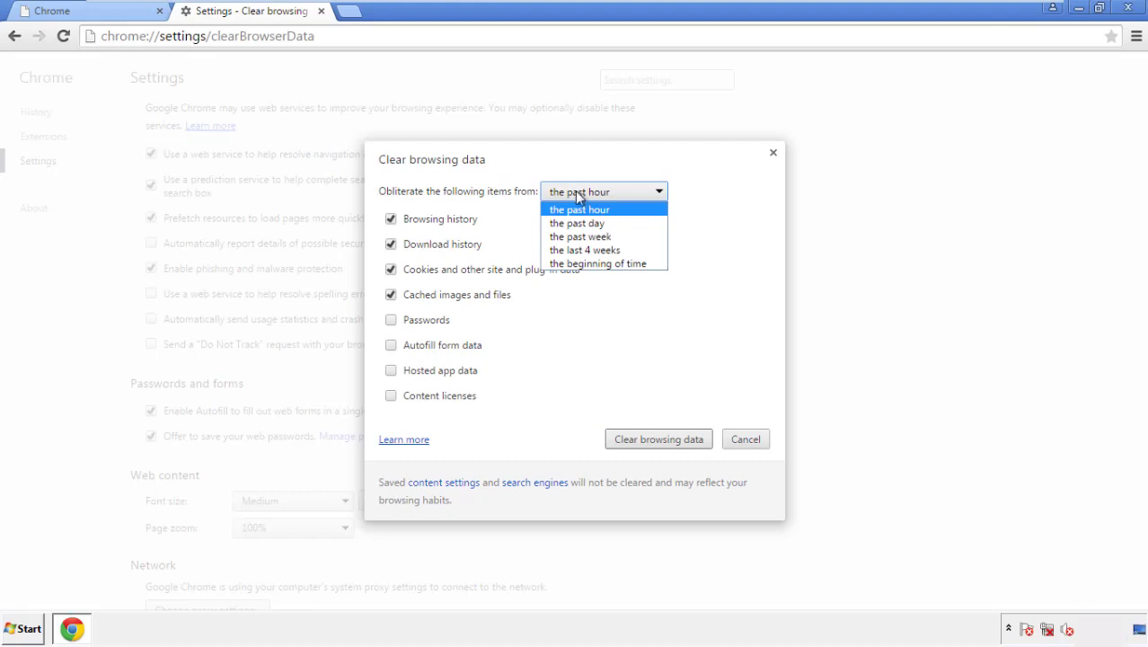
{"action": "left_click", "coordinate": [575, 264]}
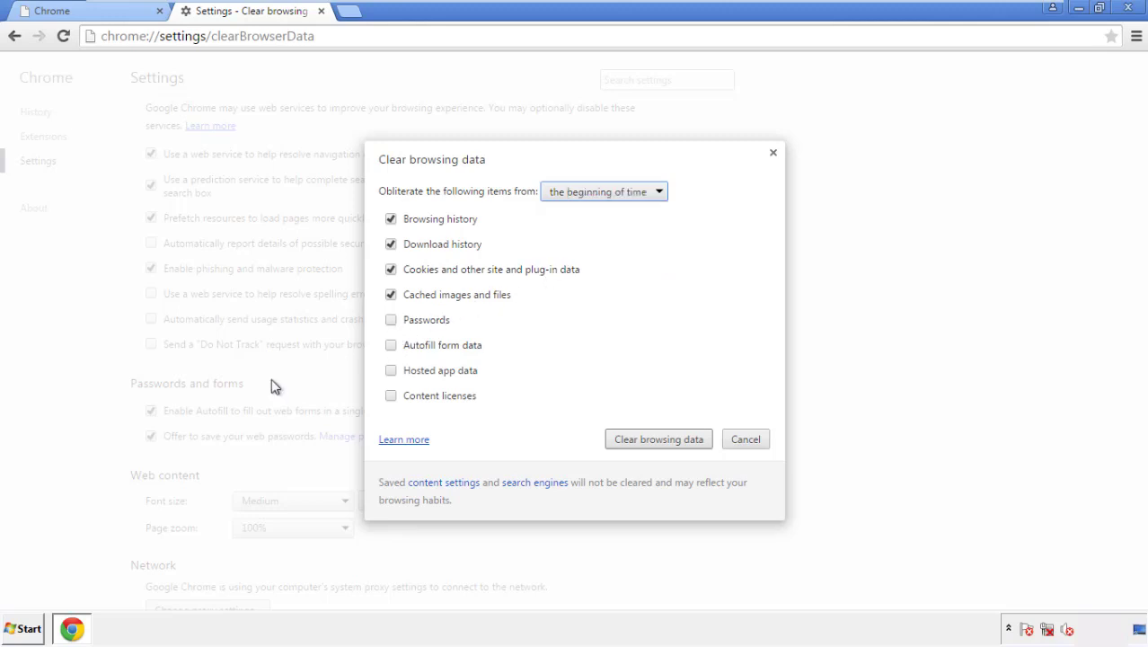
{"action": "left_click", "coordinate": [395, 347]}
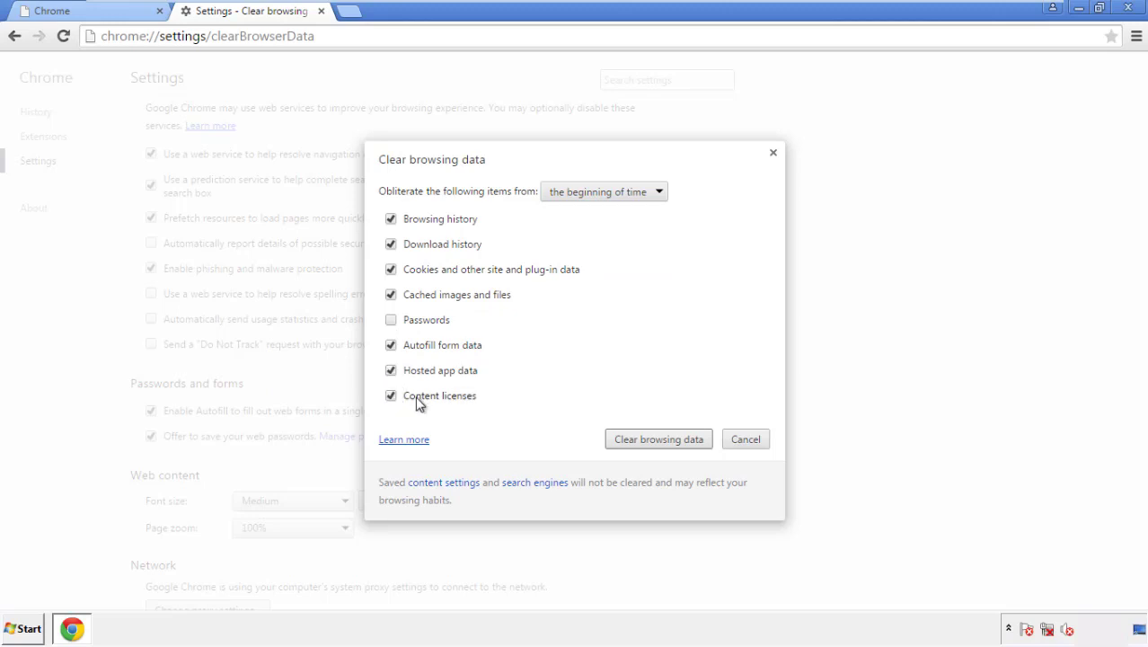
{"action": "left_click", "coordinate": [643, 443]}
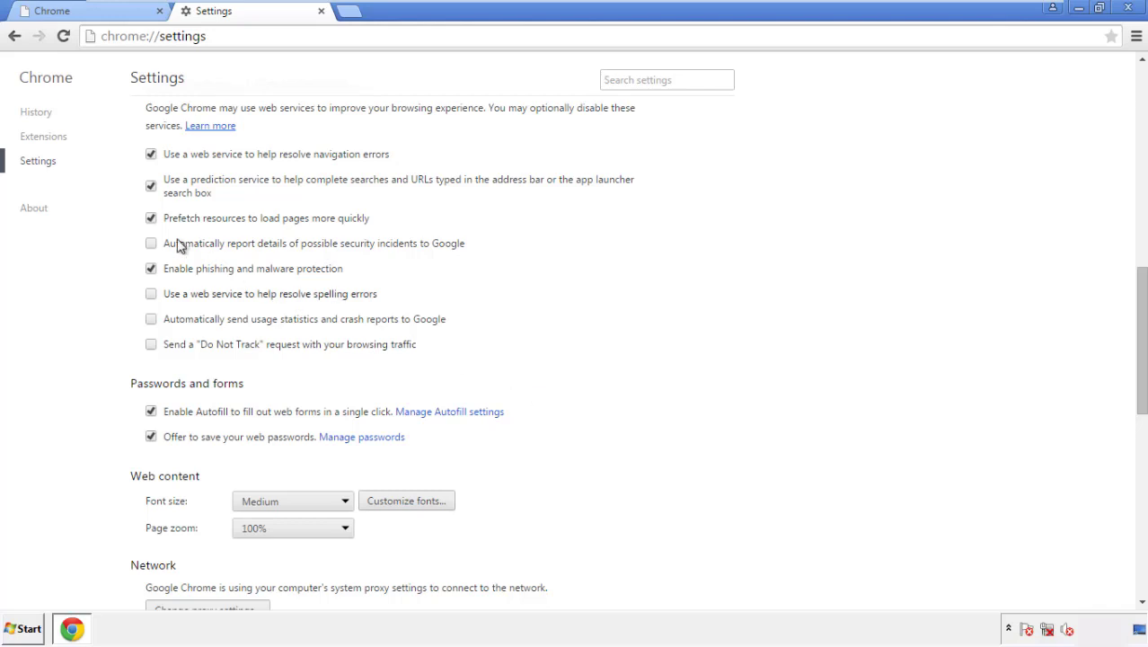
Reset Chrome's settings from the bottom of Settings, confirm with Reset, and close Chrome
{"action": "left_click_drag", "start_coordinate": [1141, 285], "coordinate": [1136, 481]}
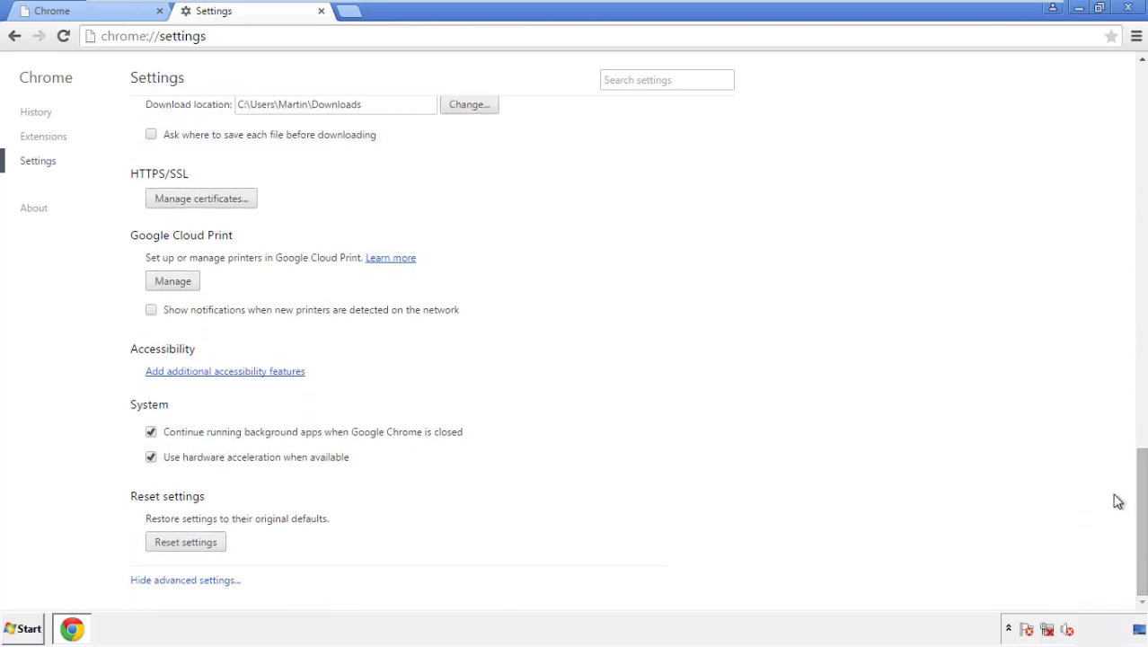
{"action": "left_click", "coordinate": [185, 542]}
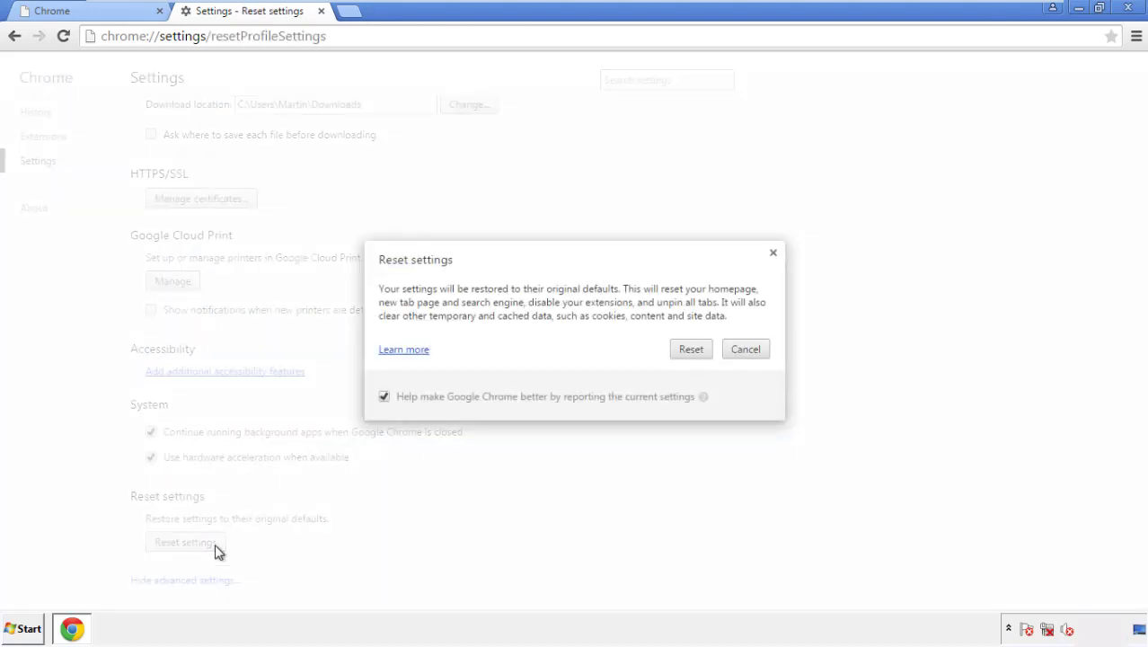
{"action": "left_click", "coordinate": [692, 349]}
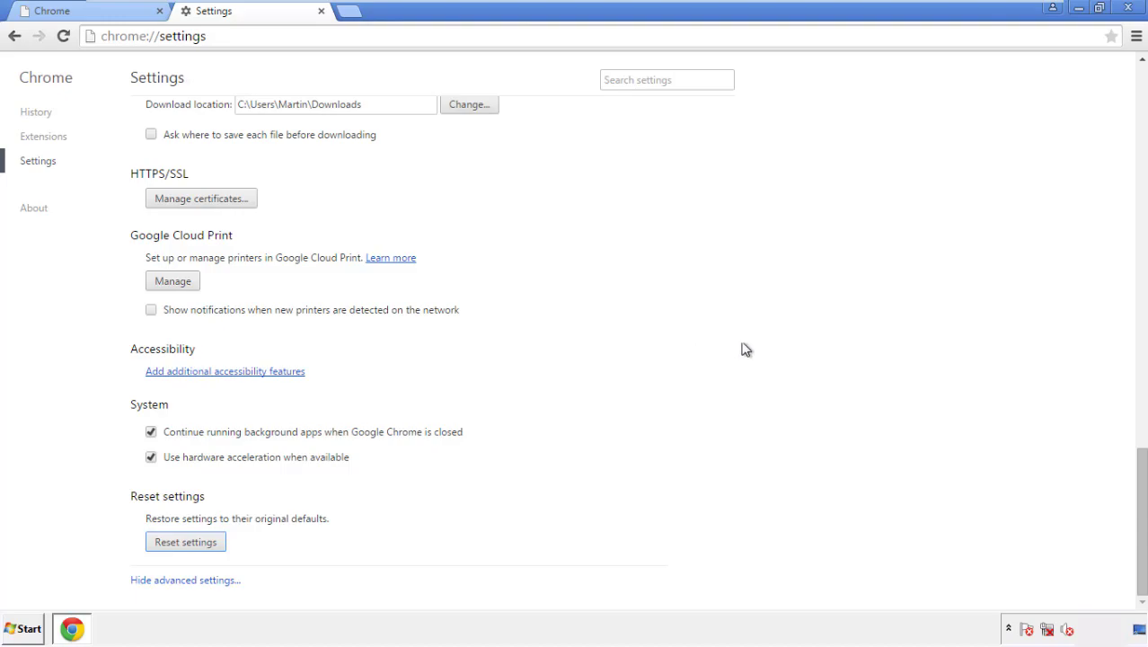
{"action": "left_click", "coordinate": [1124, 7]}
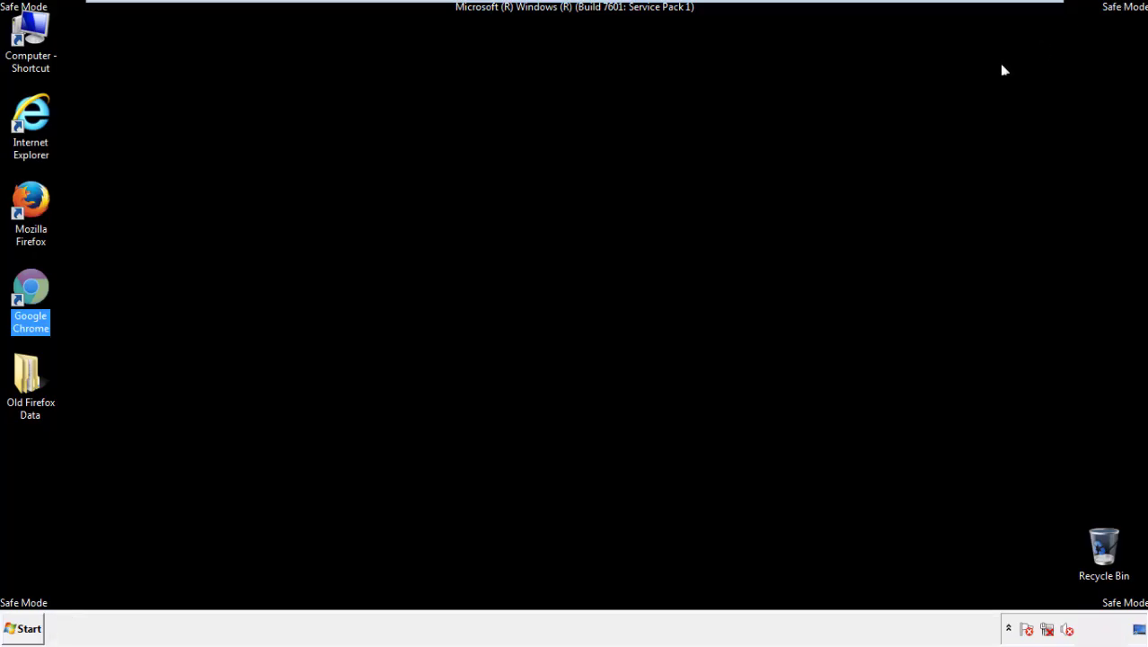
Launch Firefox and remove the Search Mine extension in the Add-ons Manager
{"action": "left_click", "coordinate": [619, 290]}
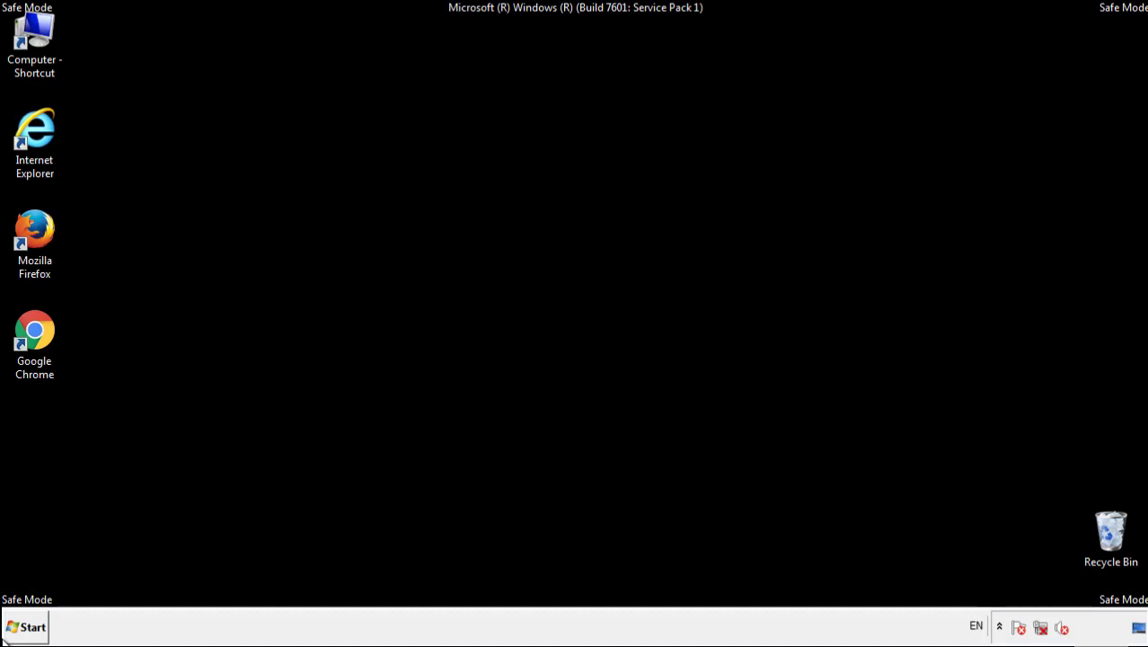
{"action": "double_click", "coordinate": [44, 223]}
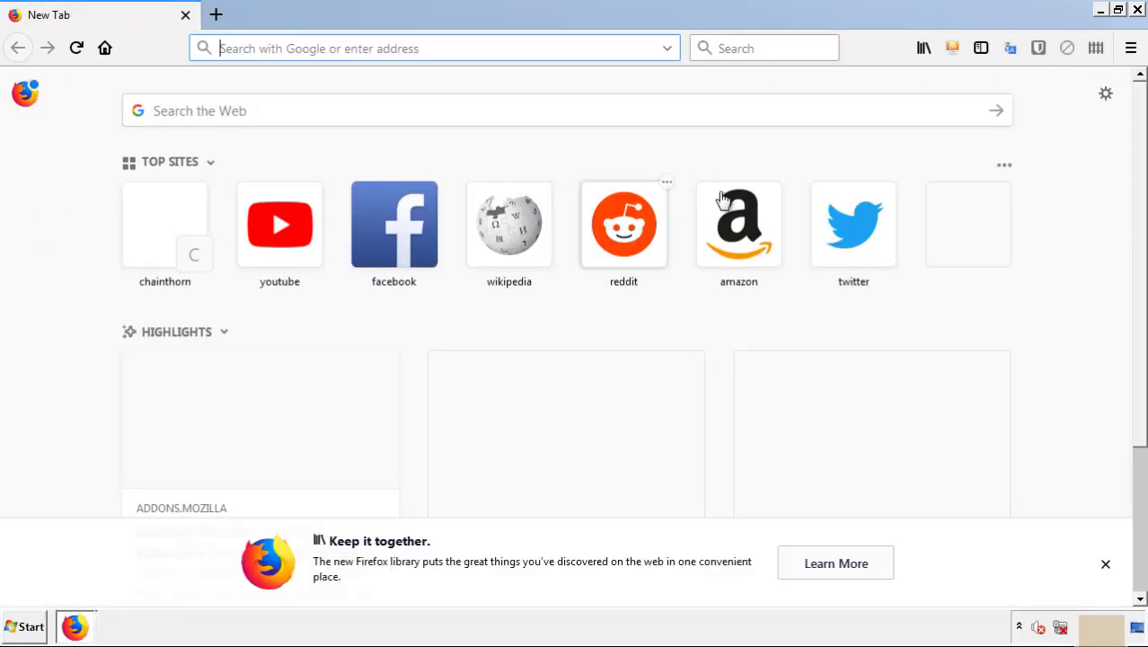
{"action": "left_click", "coordinate": [1130, 48]}
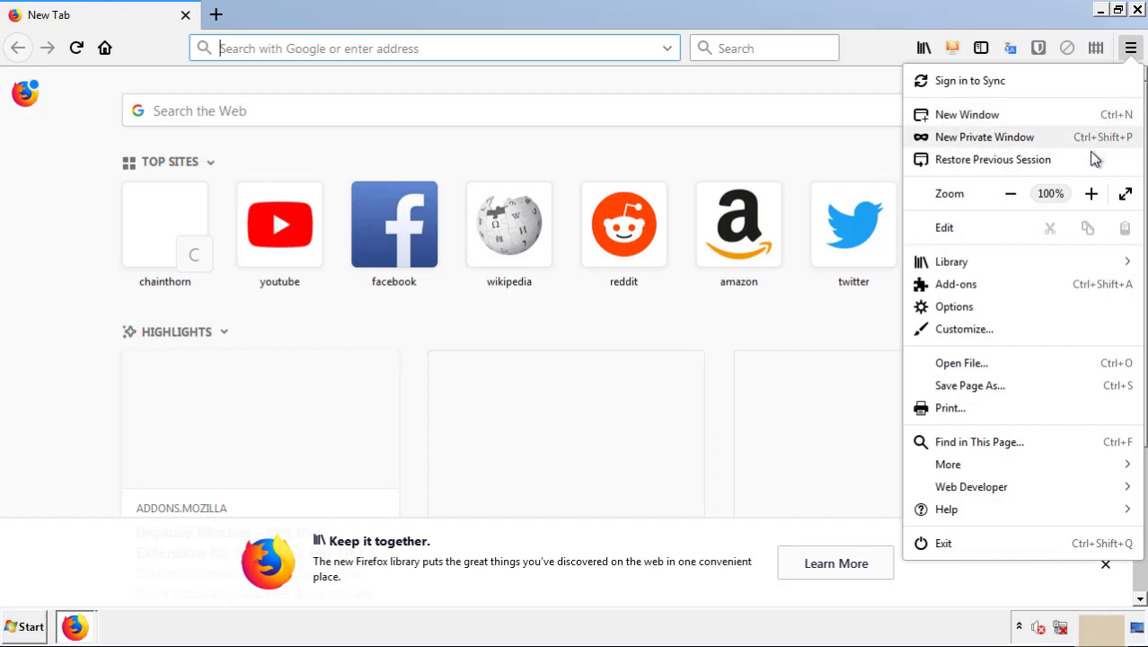
{"action": "left_click", "coordinate": [1059, 287]}
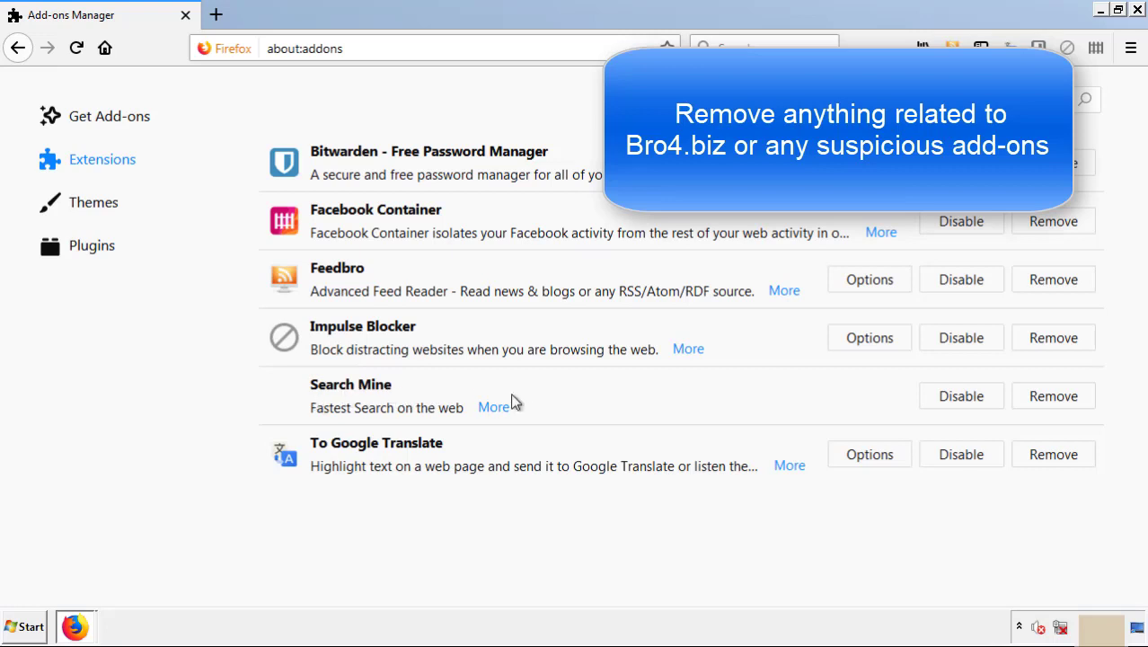
{"action": "left_click", "coordinate": [1054, 398]}
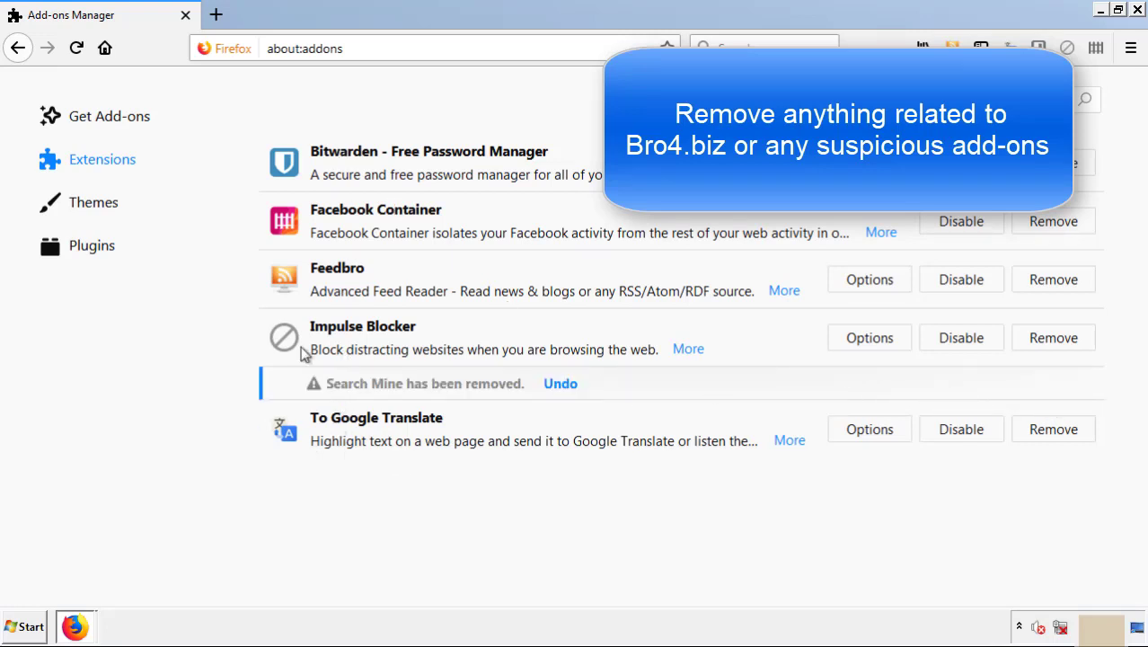
Close Firefox, launch Chrome, and open the Extensions page under More tools
{"action": "left_click", "coordinate": [1136, 11]}
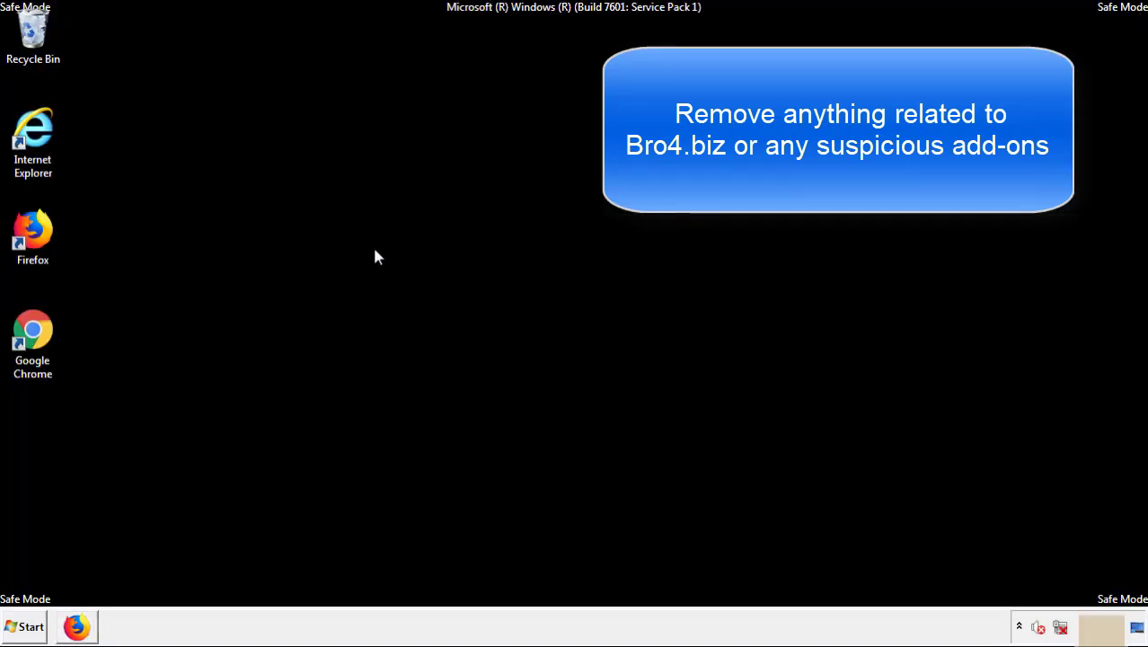
{"action": "double_click", "coordinate": [32, 350]}
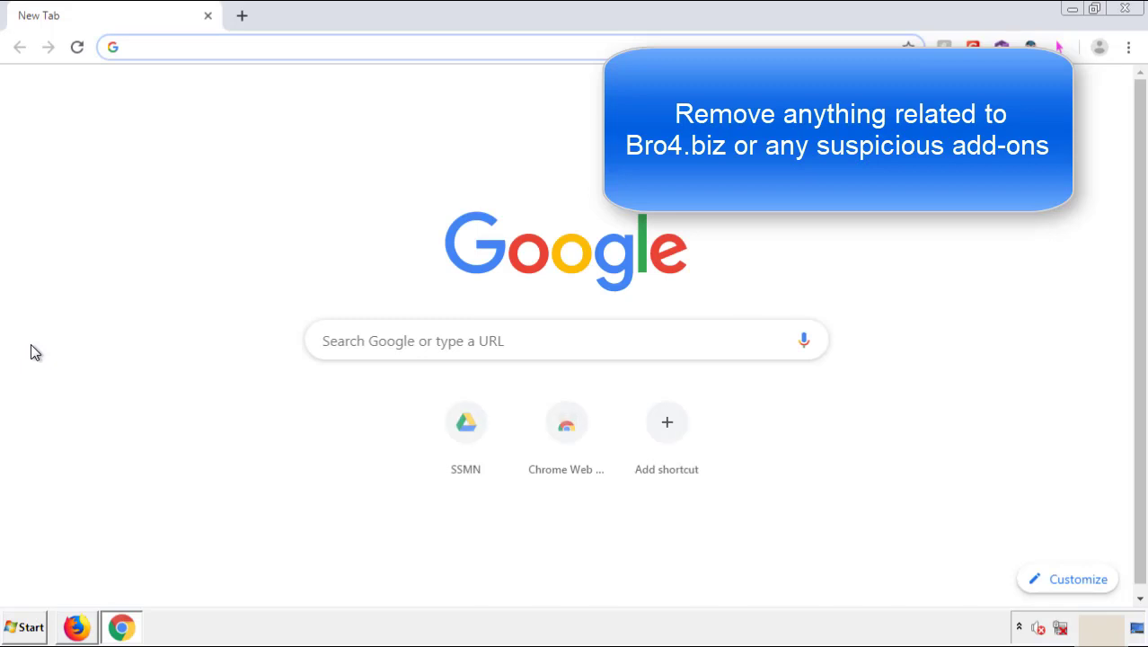
{"action": "left_click", "coordinate": [1128, 47]}
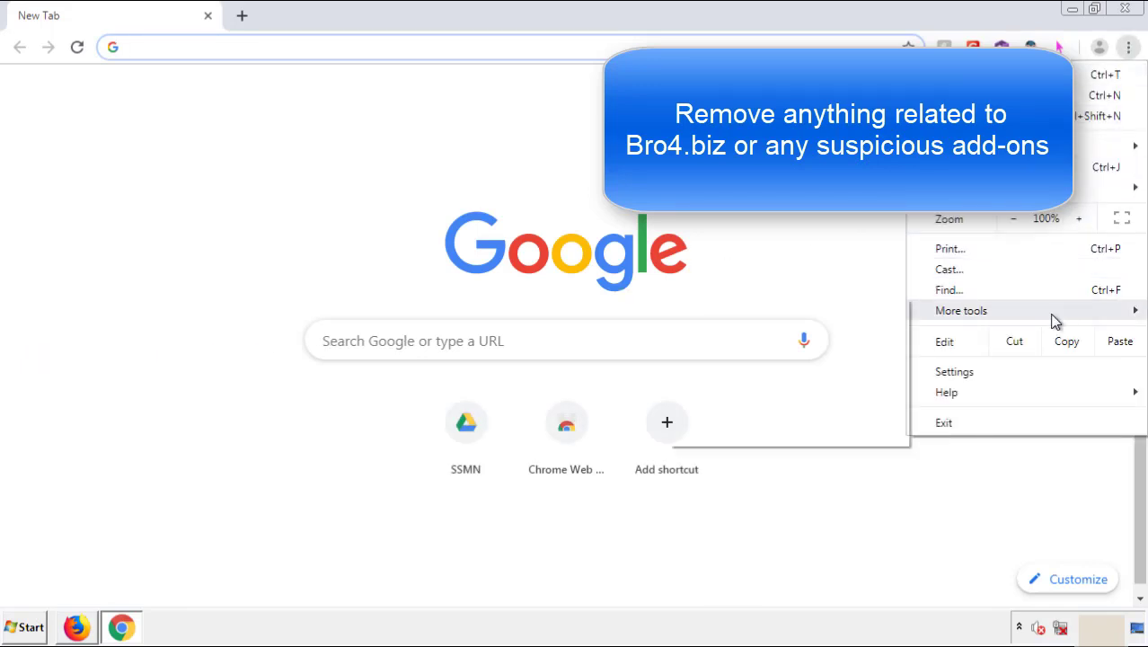
{"action": "mouse_move", "coordinate": [1027, 315]}
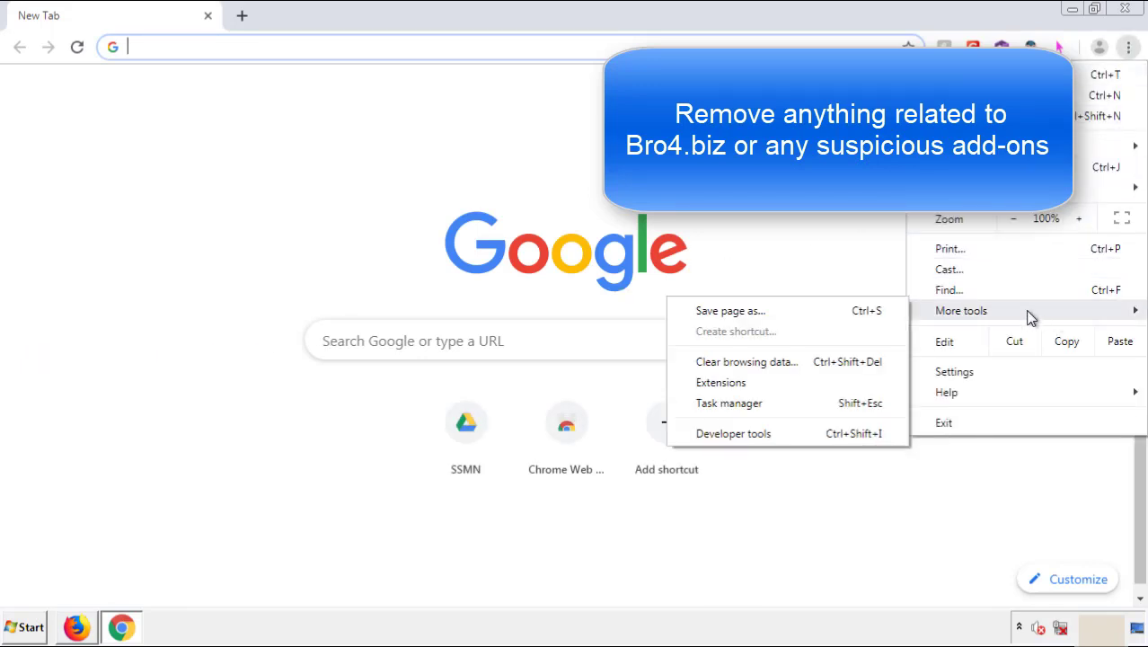
{"action": "left_click", "coordinate": [729, 382]}
Remove and confirm the Search Mine extension, close Chrome, and open the Start menu
{"action": "scroll", "coordinate": [323, 300], "scroll_direction": "down", "scroll_amount": 8}
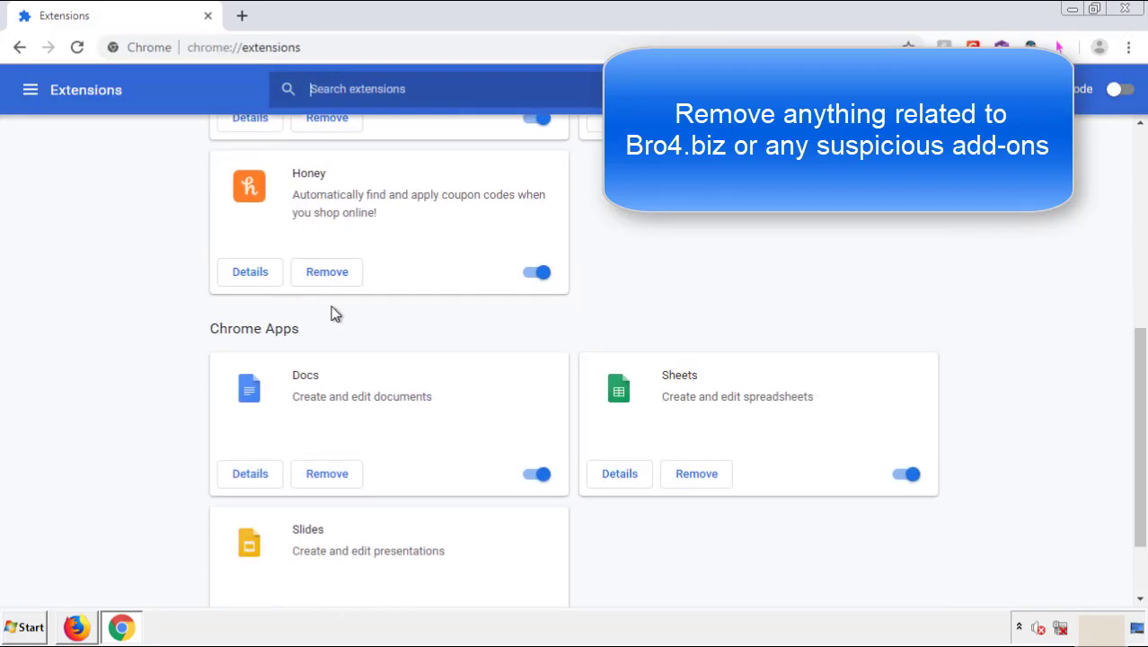
{"action": "scroll", "coordinate": [436, 328], "scroll_direction": "up", "scroll_amount": 8}
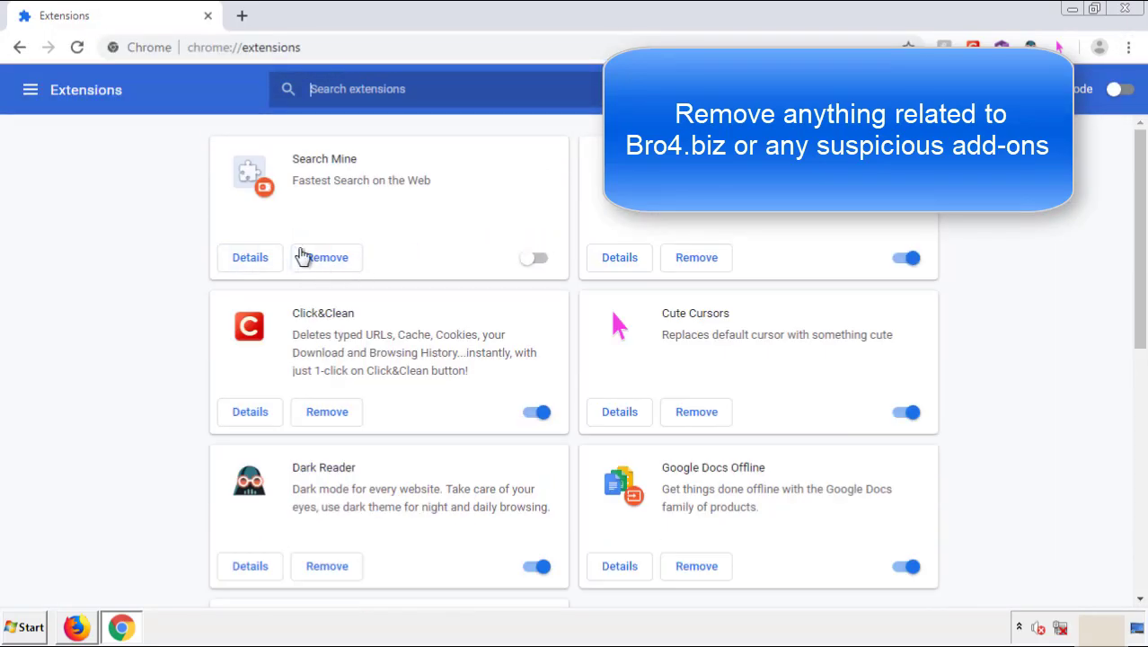
{"action": "left_click", "coordinate": [325, 263]}
{"action": "key", "text": "Return"}
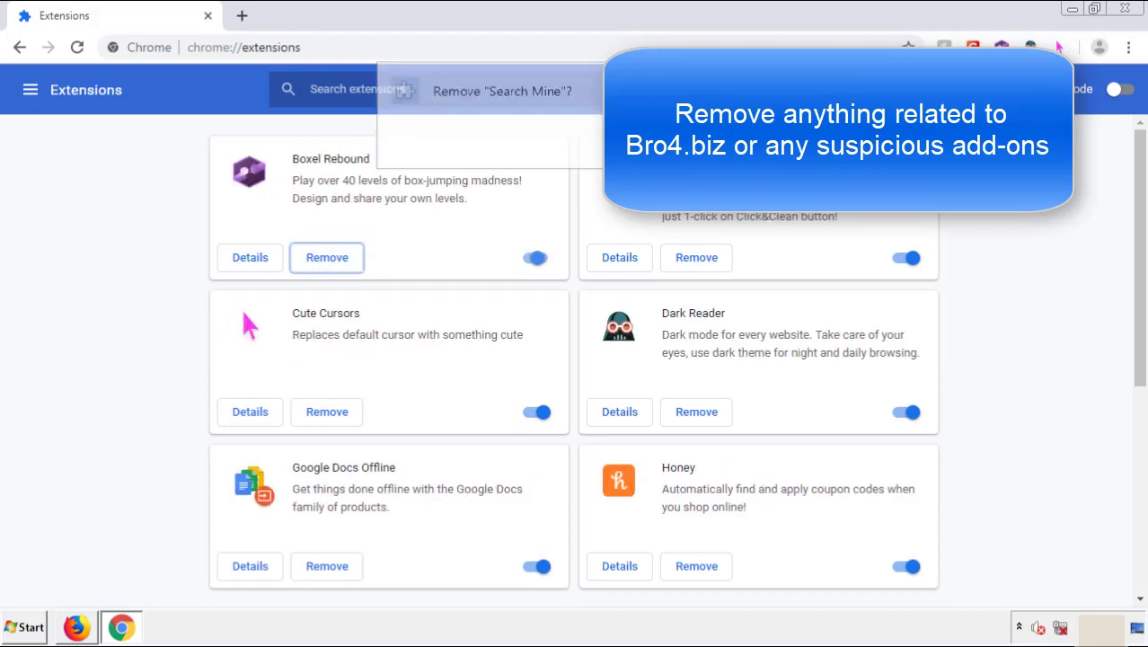
{"action": "left_click", "coordinate": [1132, 11]}
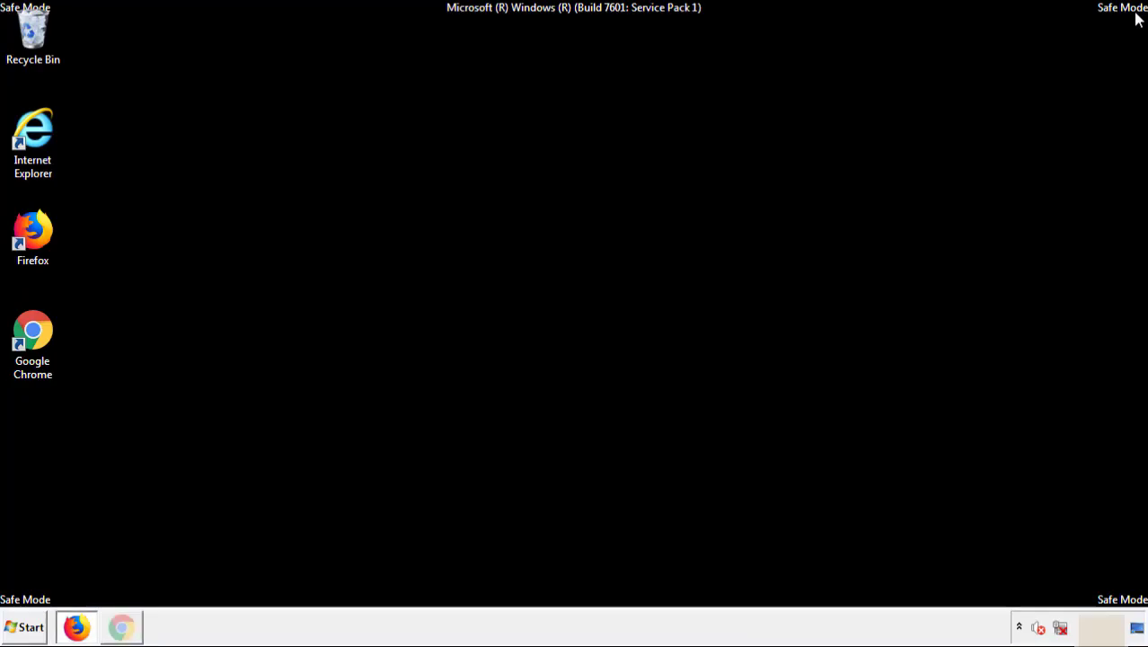
{"action": "left_click", "coordinate": [30, 628]}
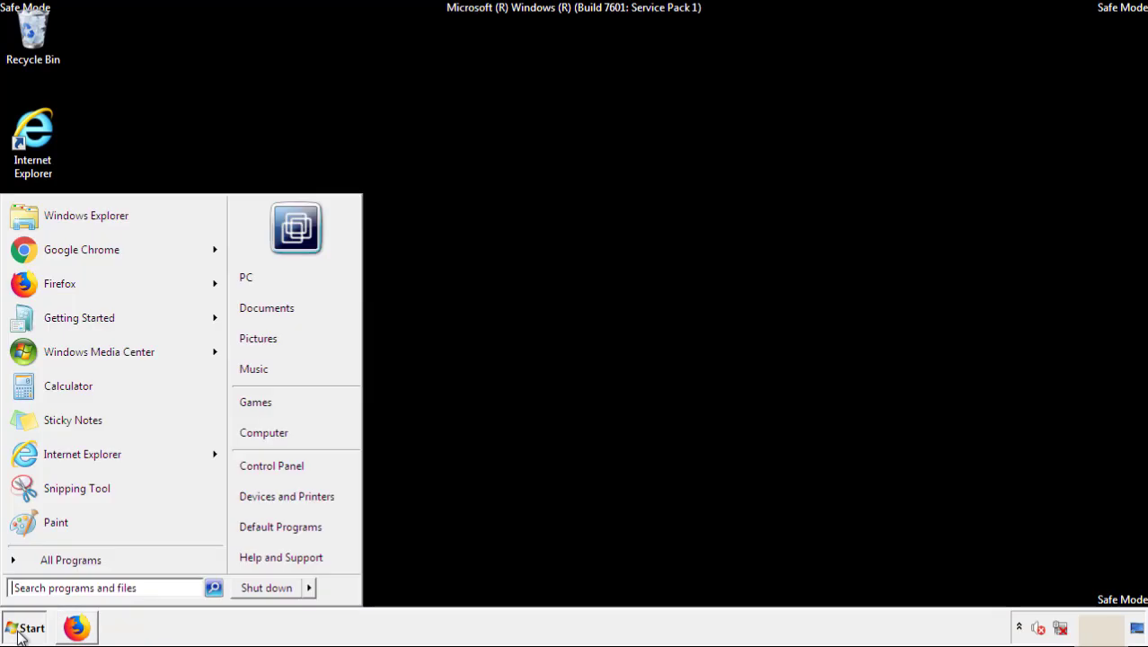